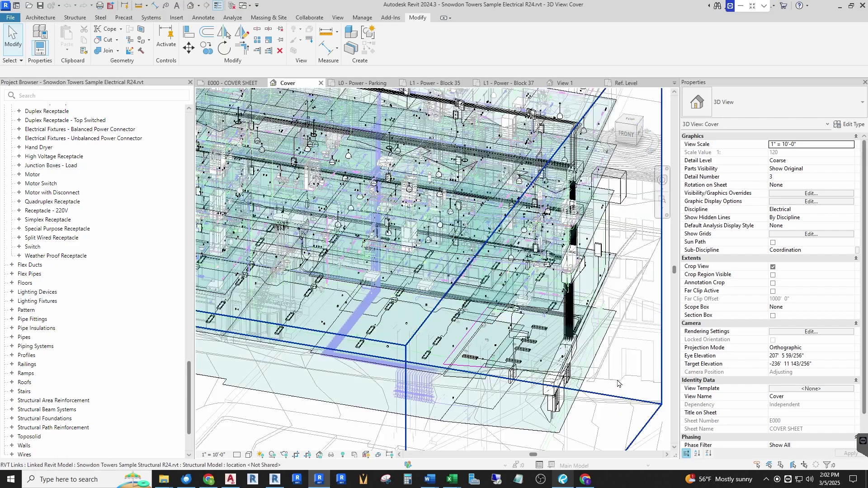
# Examine the conduits, lighting fixtures and equipment of the electrical model in the Cover 3D view from several angles.
pyautogui.scroll(6, 617, 383)
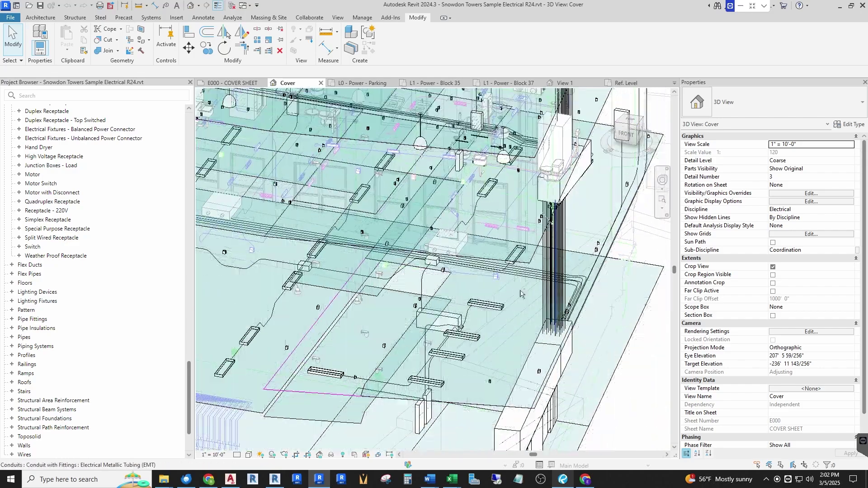
pyautogui.keyDown('shift'); pyautogui.moveTo(520, 294); pyautogui.dragTo(441, 308, button='middle'); pyautogui.keyUp('shift')
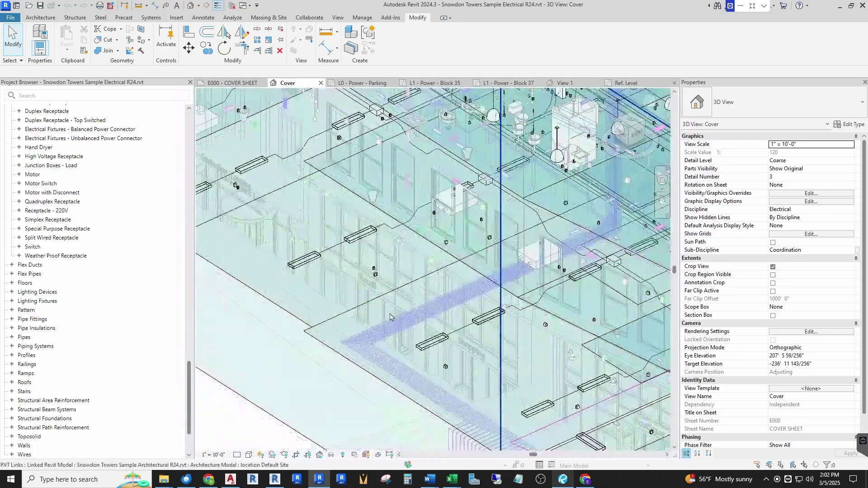
pyautogui.scroll(5, 550, 157)
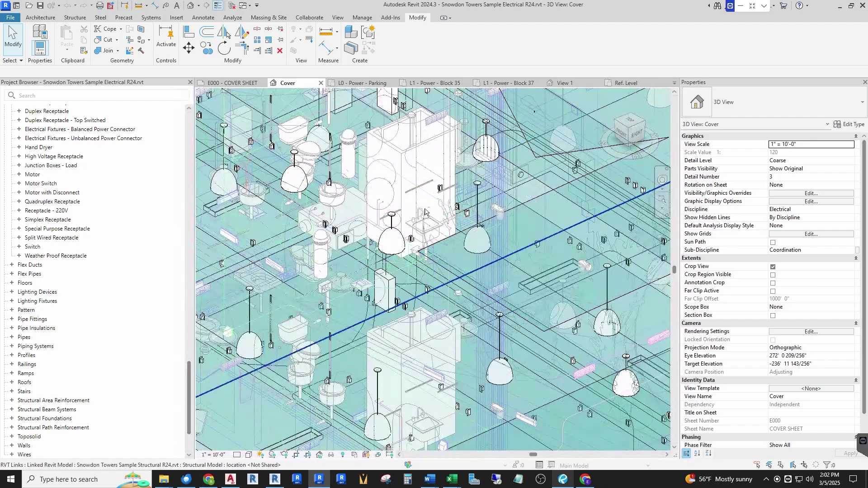
pyautogui.keyDown('shift'); pyautogui.moveTo(417, 211); pyautogui.dragTo(401, 218, button='middle'); pyautogui.keyUp('shift')
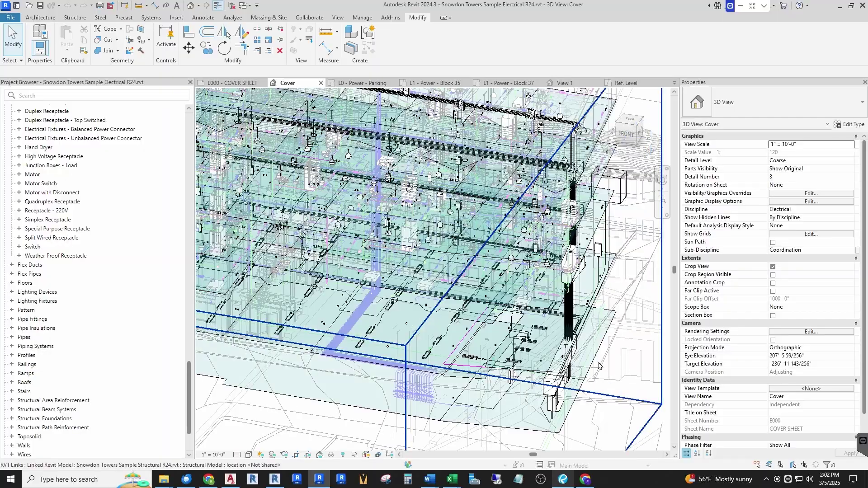
pyautogui.scroll(6, 599, 366)
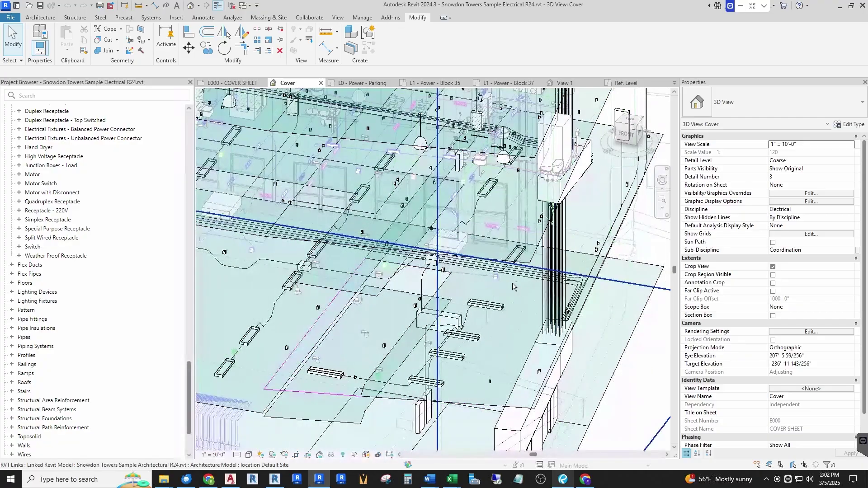
pyautogui.keyDown('shift'); pyautogui.moveTo(513, 286); pyautogui.dragTo(493, 269, button='middle'); pyautogui.keyUp('shift')
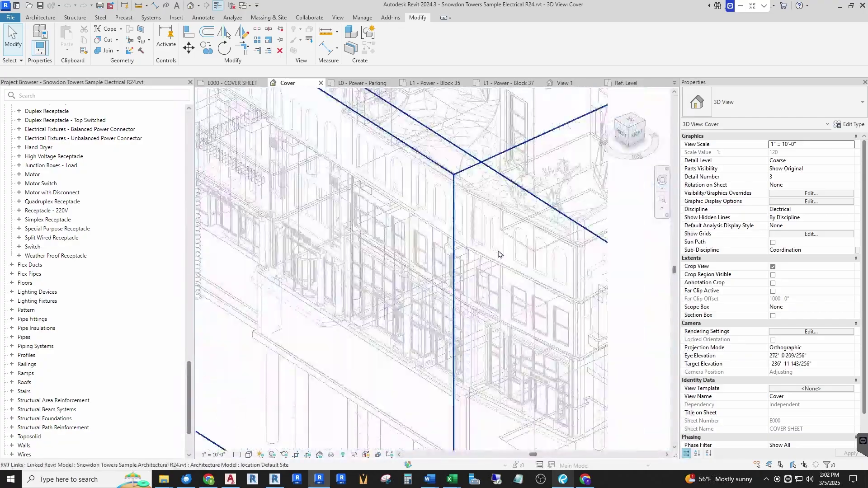
pyautogui.scroll(2, 499, 254)
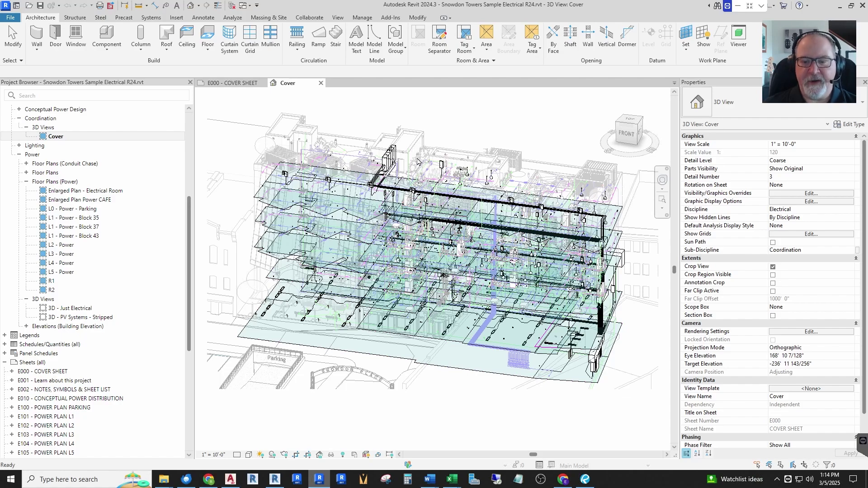
# Examine the whole building in the Cover 3D view, then the panelboards and conduit runs at roof level.
pyautogui.scroll(3, 392, 131)
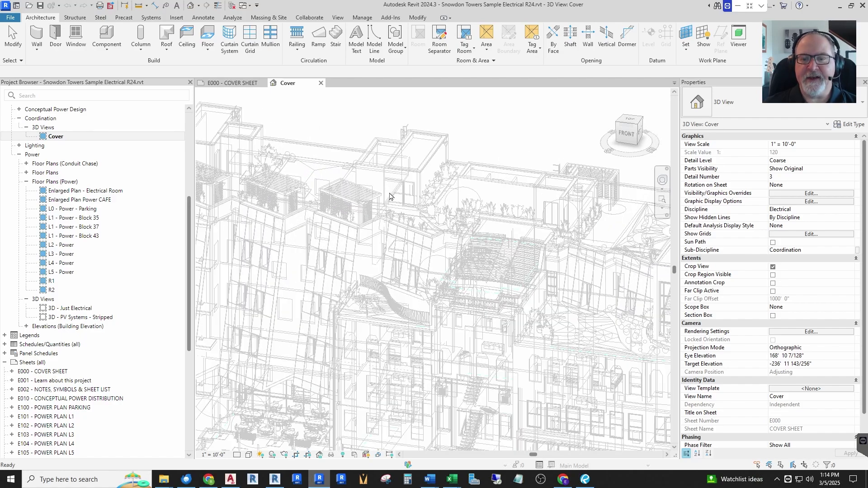
pyautogui.scroll(-3, 396, 211)
pyautogui.scroll(-2, 397, 211)
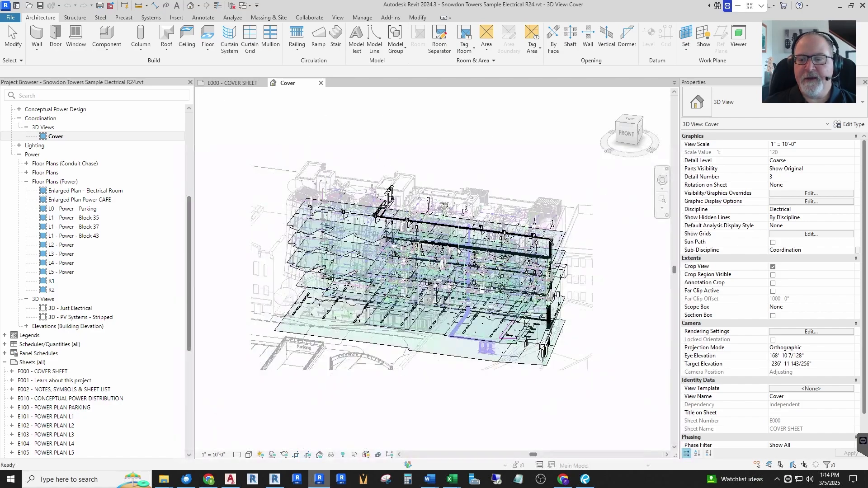
pyautogui.scroll(3, 427, 262)
pyautogui.scroll(-3, 427, 262)
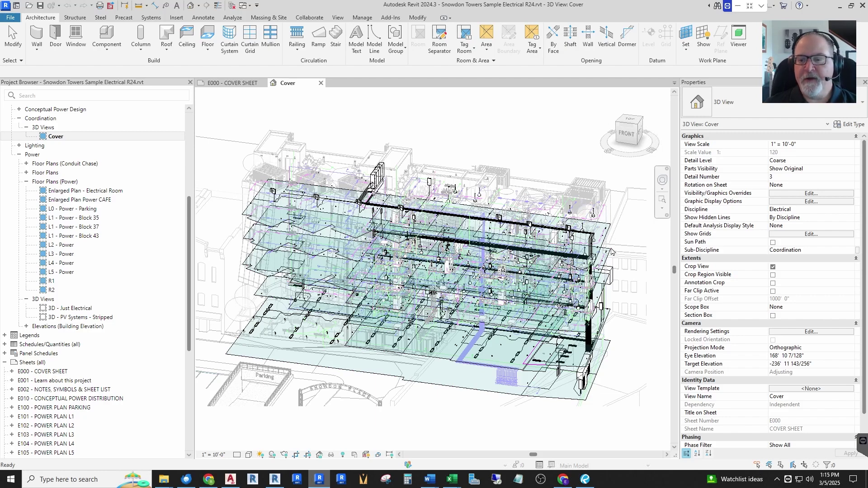
pyautogui.scroll(3, 615, 255)
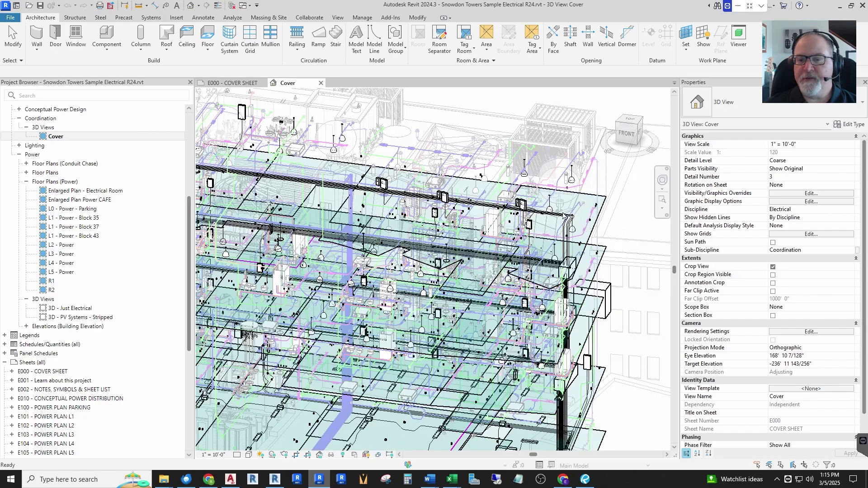
pyautogui.scroll(4, 451, 159)
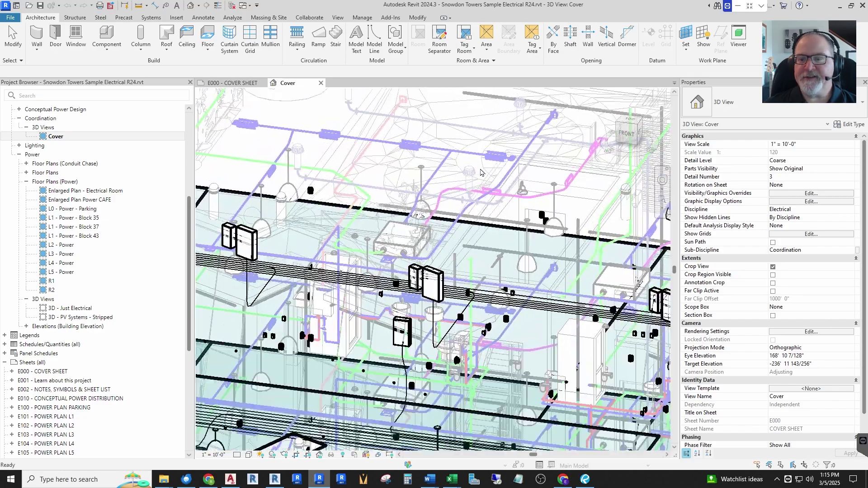
pyautogui.scroll(-3, 394, 215)
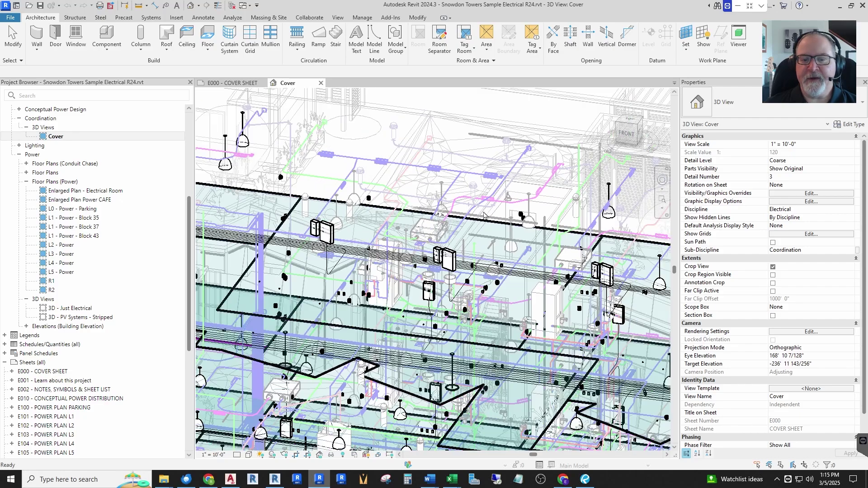
pyautogui.scroll(5, 333, 219)
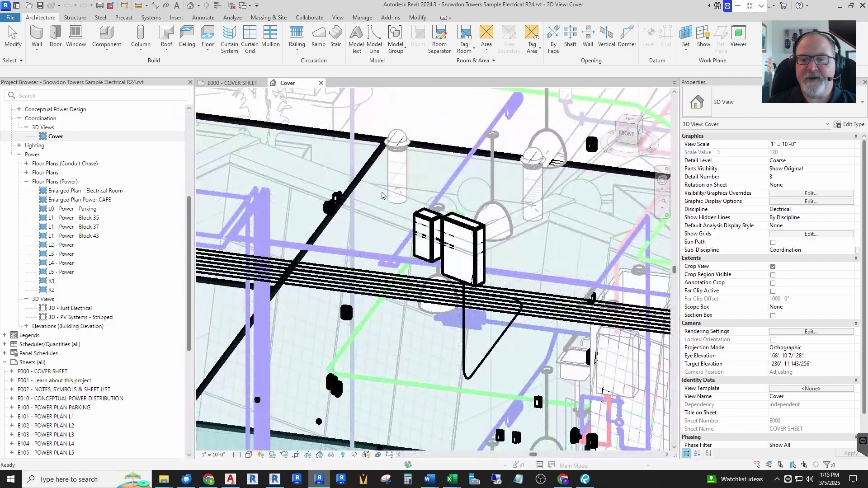
pyautogui.scroll(-5, 414, 187)
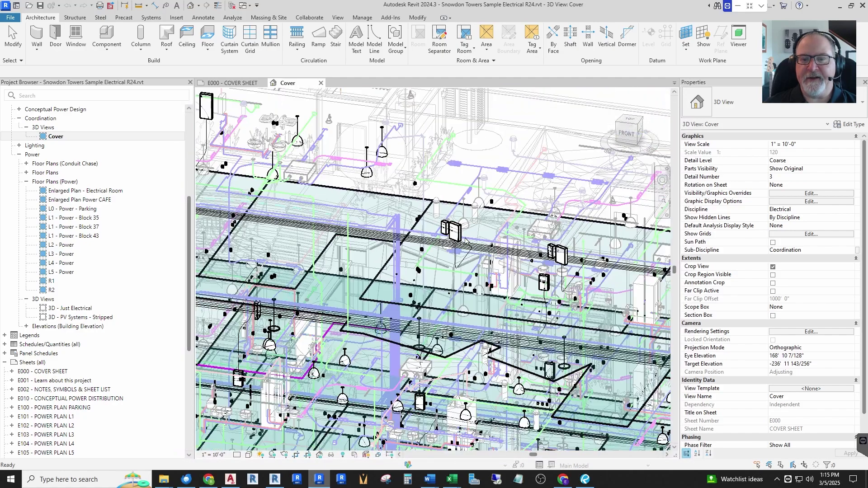
pyautogui.scroll(-5, 446, 244)
pyautogui.scroll(6, 381, 218)
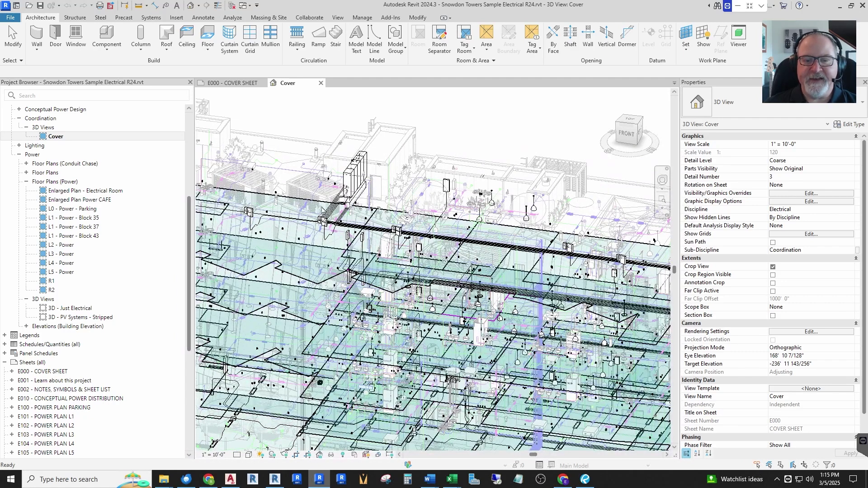
pyautogui.scroll(3, 322, 209)
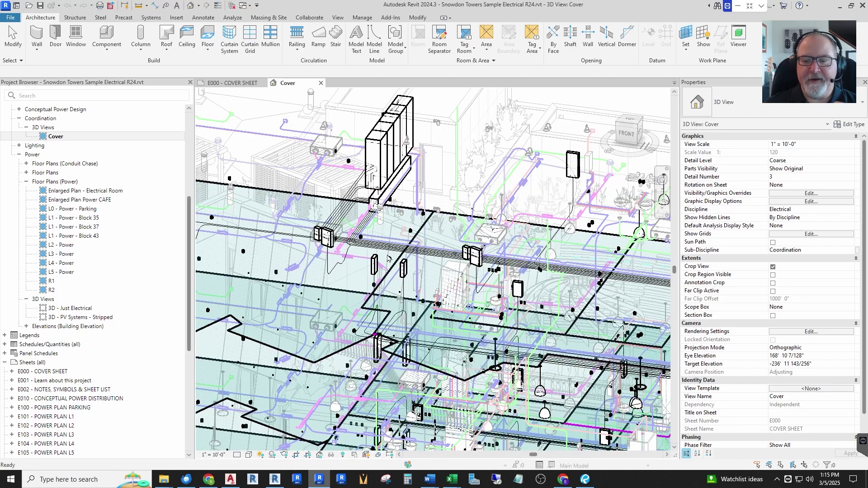
# Select the surface-mounted PV4 panelboard near the roof conduit run and review its instance properties down to the circuiting data.
pyautogui.scroll(6, 496, 267)
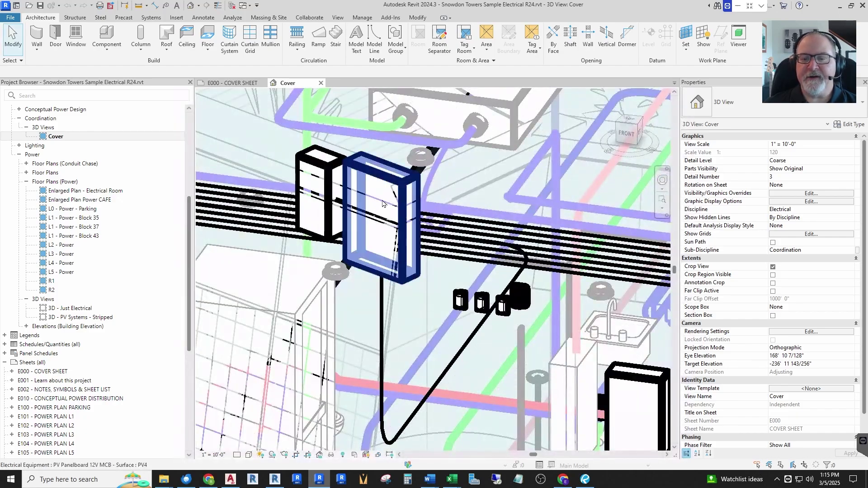
pyautogui.click(383, 191)
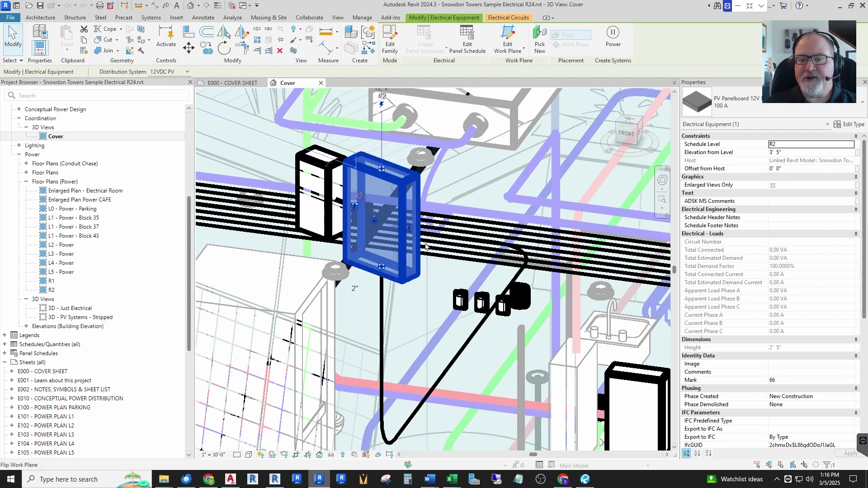
pyautogui.scroll(-5, 387, 232)
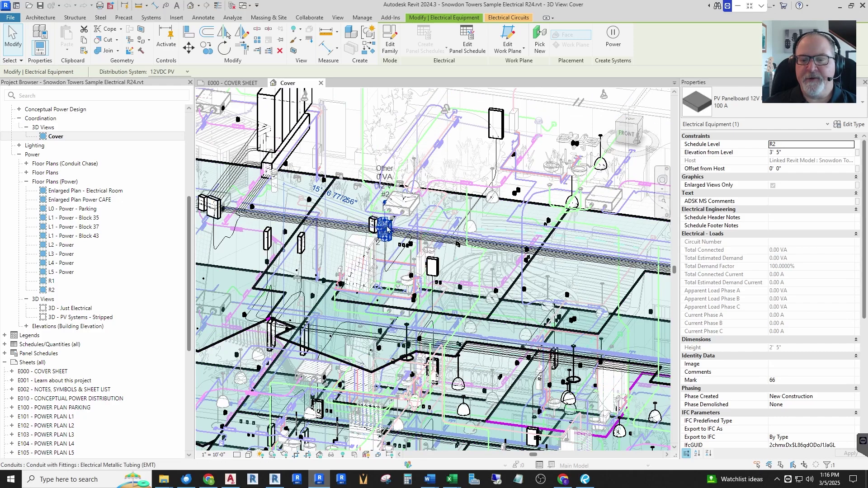
pyautogui.keyDown('shift'); pyautogui.moveTo(382, 231); pyautogui.dragTo(382, 231, button='middle'); pyautogui.keyUp('shift')
pyautogui.scroll(5, 382, 231)
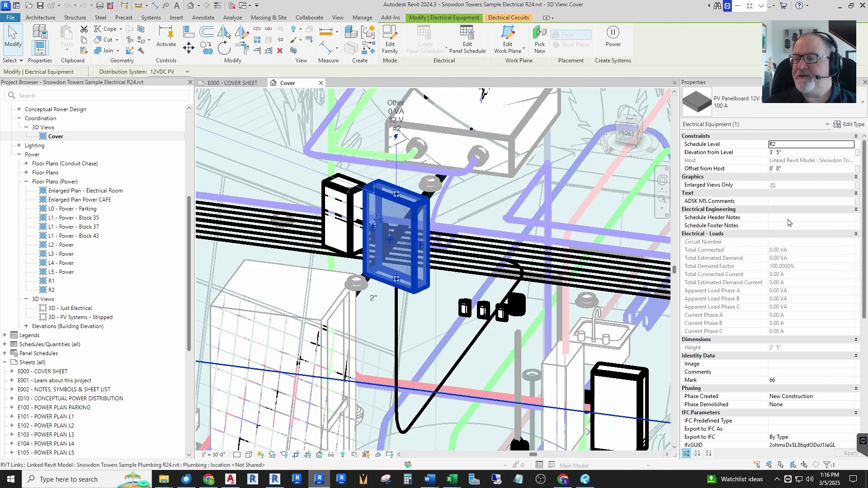
pyautogui.scroll(-3, 787, 223)
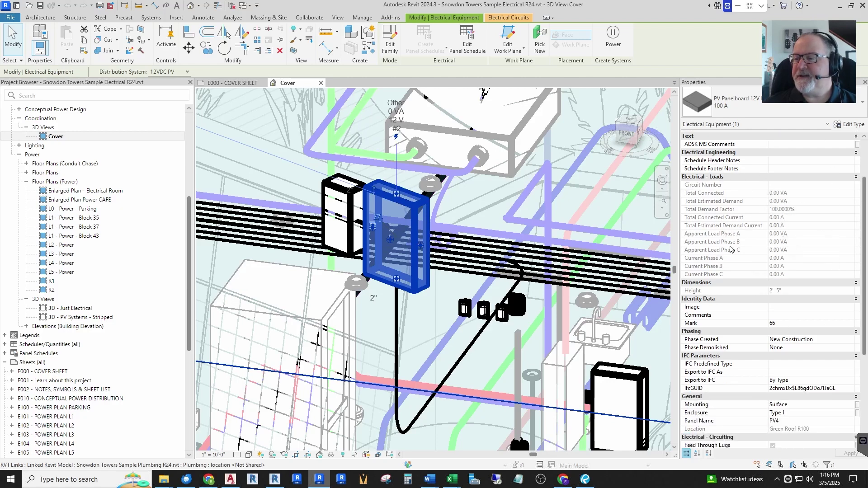
pyautogui.scroll(-8, 801, 263)
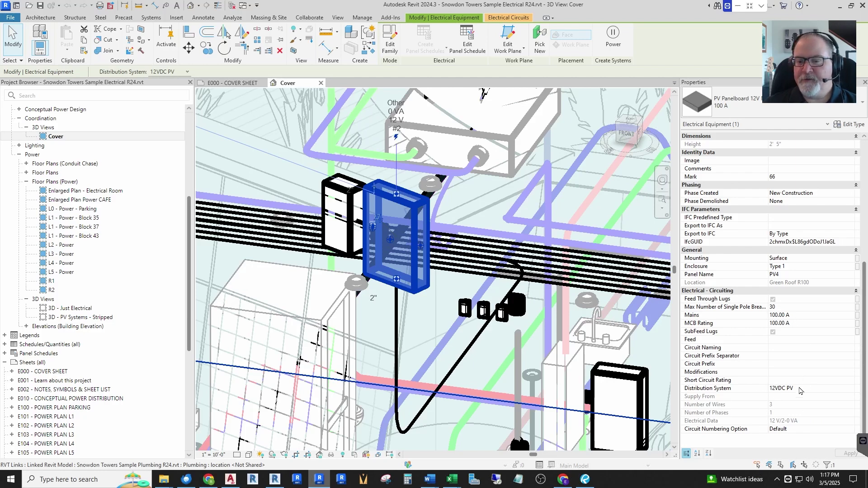
pyautogui.click(368, 170)
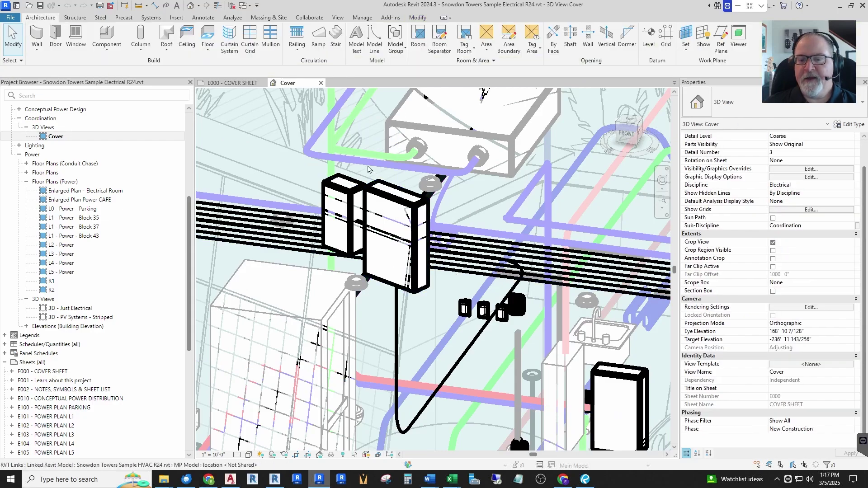
# Open the L0 - Power - Parking floor plan and examine the switchboard and panels in the Utility room.
pyautogui.scroll(-6, 368, 169)
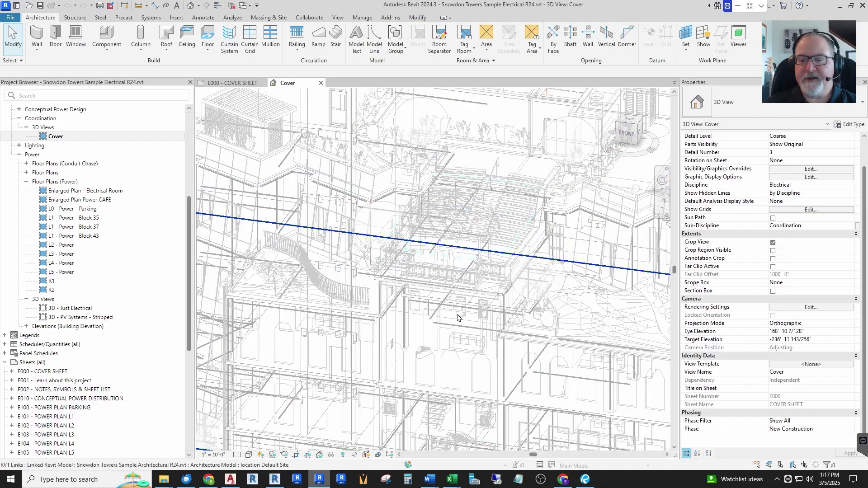
pyautogui.scroll(3, 500, 276)
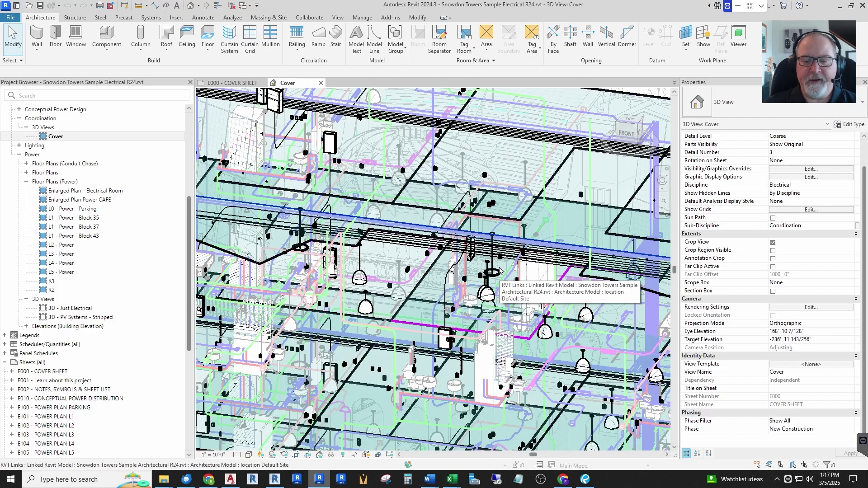
pyautogui.click(81, 211)
pyautogui.doubleClick(81, 211)
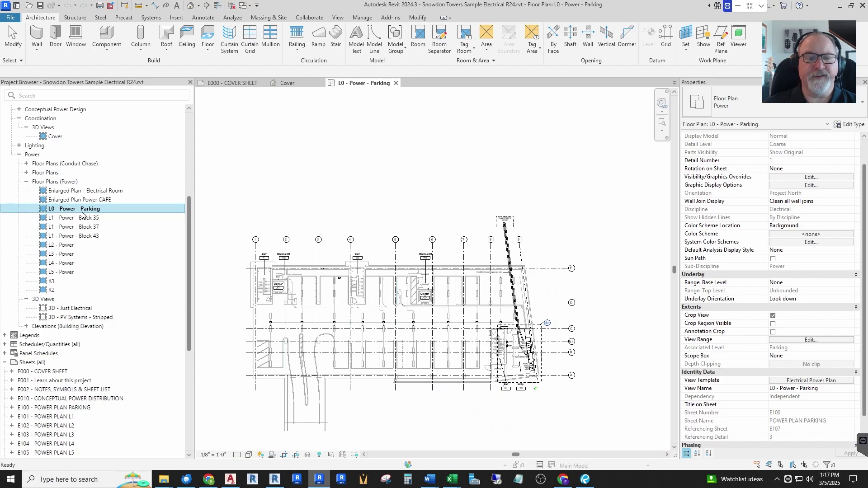
pyautogui.scroll(8, 520, 355)
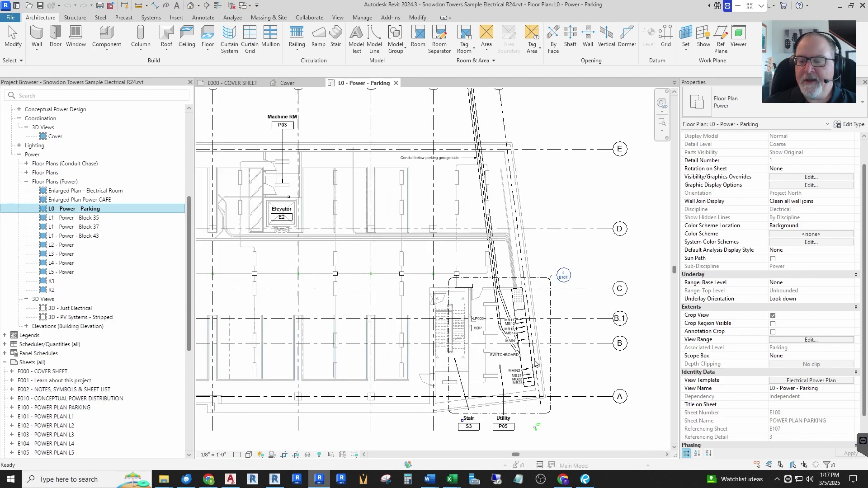
pyautogui.scroll(-4, 364, 206)
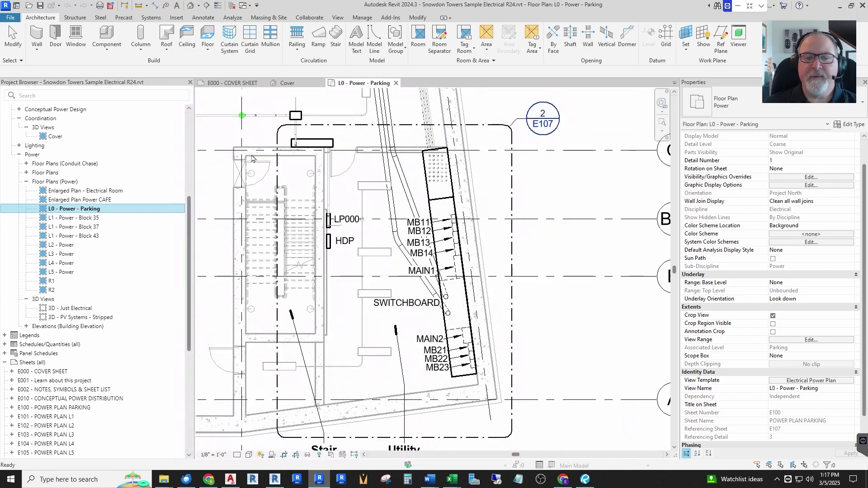
# Select the linked architectural model at the wall of Stair S3 and check its properties.
pyautogui.click(251, 152)
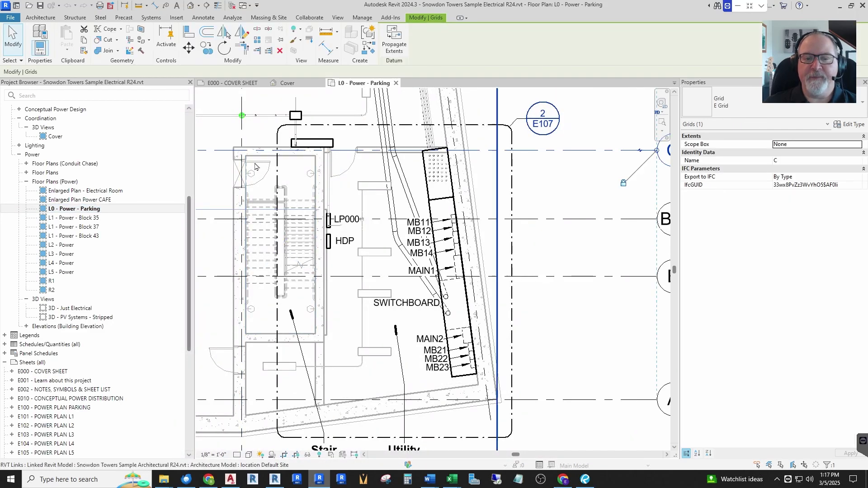
pyautogui.press('Escape')
pyautogui.scroll(4, 262, 127)
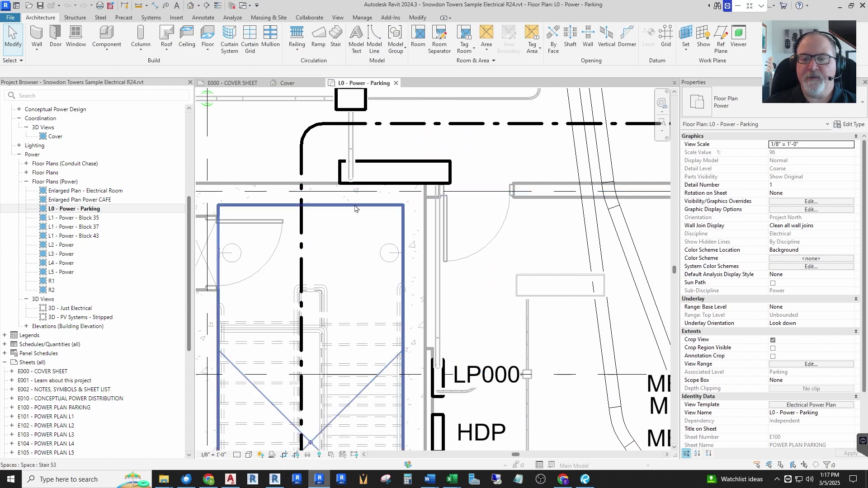
pyautogui.click(357, 199)
pyautogui.press('Escape')
pyautogui.click(347, 199)
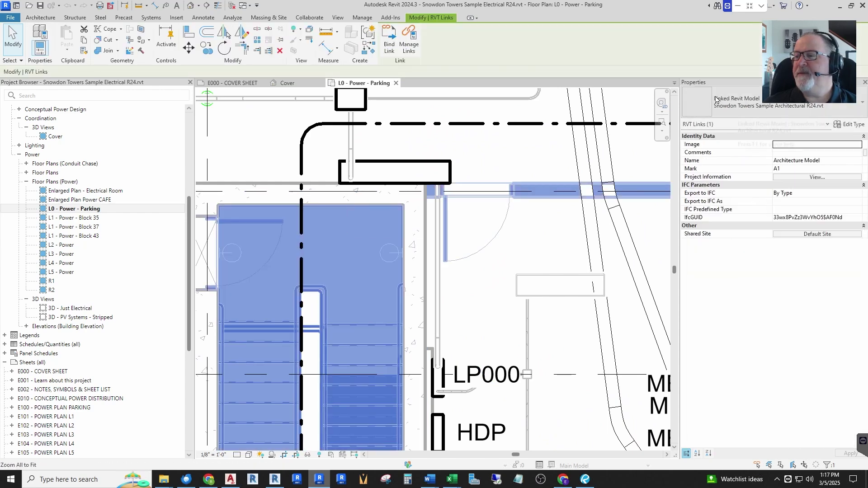
pyautogui.press('Escape')
# Select the wiring pull box just outside the Stair S3 wall to inspect its properties.
pyautogui.scroll(-3, 344, 180)
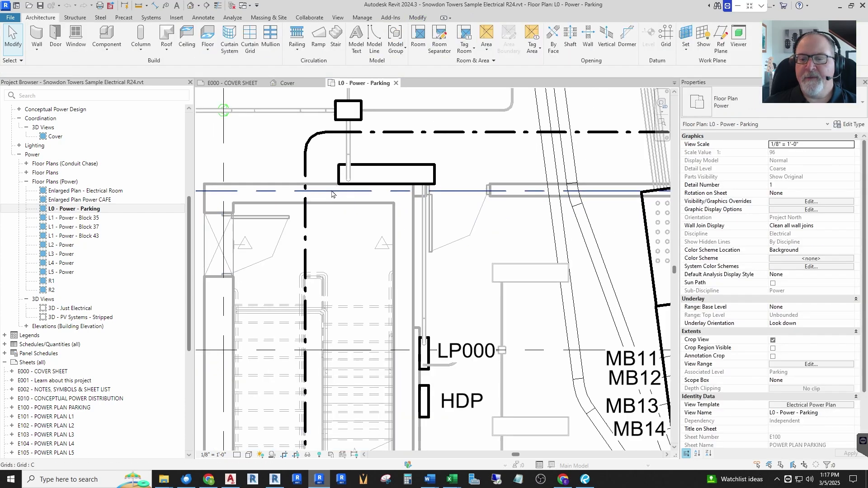
pyautogui.scroll(5, 345, 134)
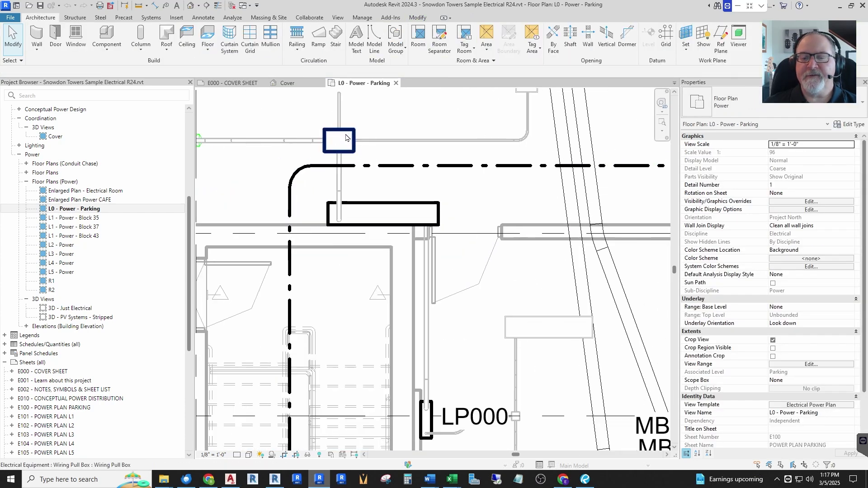
pyautogui.click(342, 133)
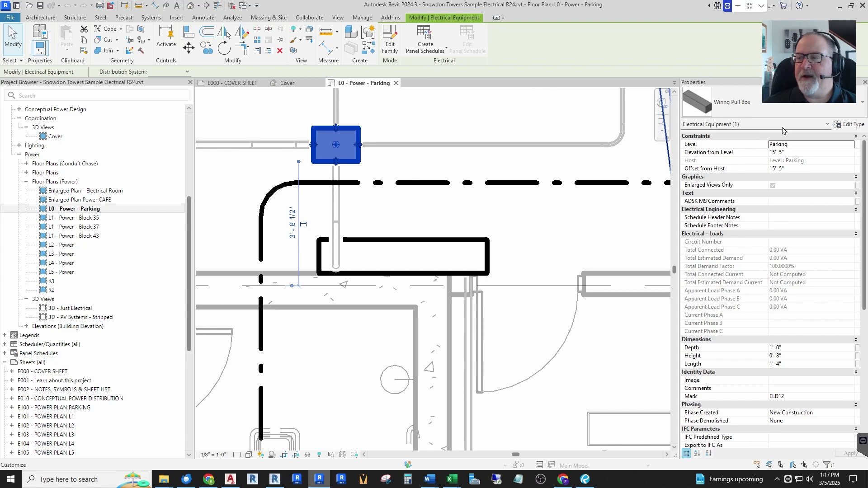
# Review the Wiring Pull Box type properties, including the IFC and circuiting parameters, then close them unchanged and deselect the box.
pyautogui.click(854, 128)
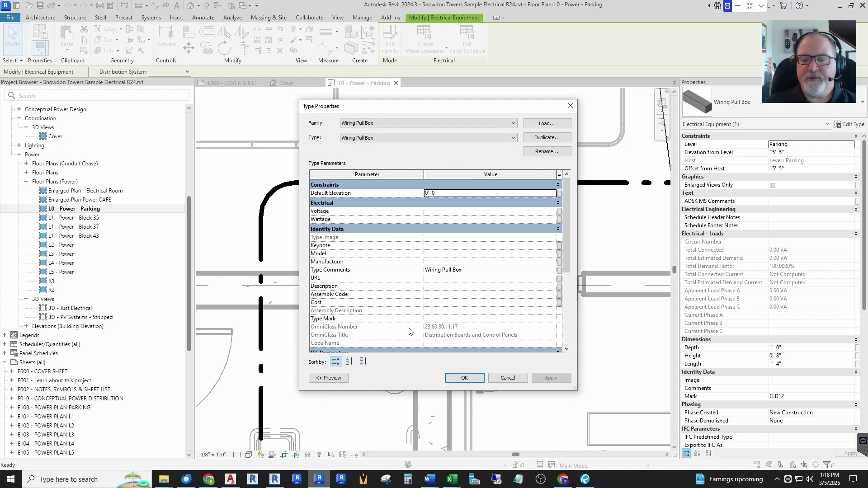
pyautogui.scroll(-4, 442, 267)
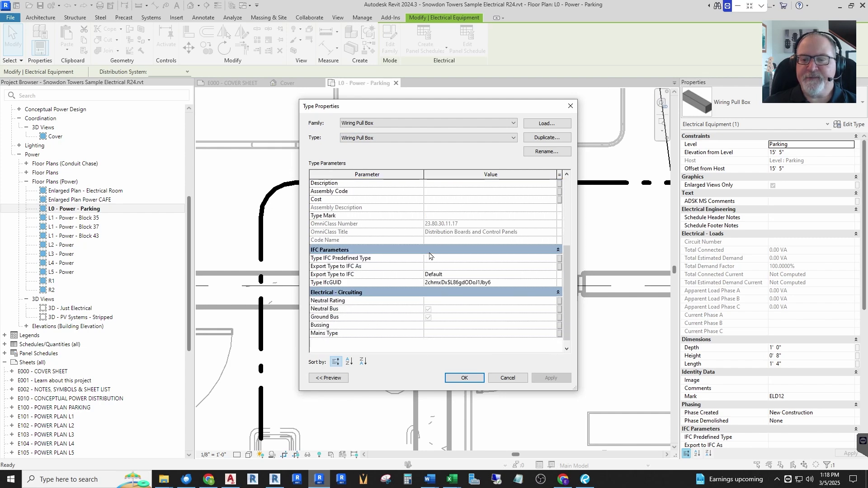
pyautogui.scroll(4, 432, 255)
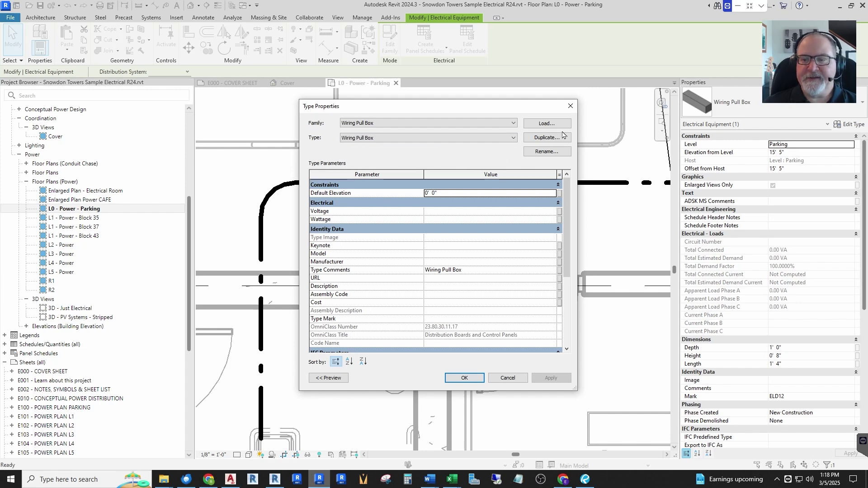
pyautogui.click(570, 106)
pyautogui.press('Escape')
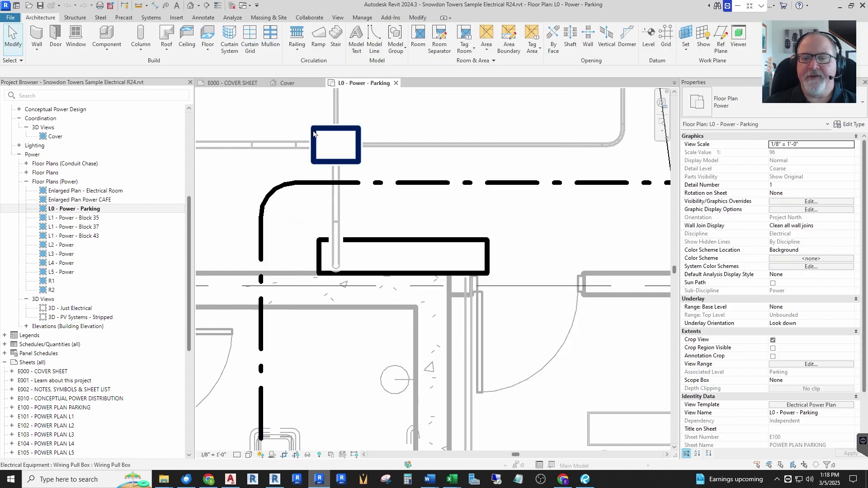
# Check the Cover 3D view, then return to the L0 - Power - Parking plan and examine the LP000 and HDP panels.
pyautogui.scroll(-1, 326, 138)
pyautogui.scroll(1, 351, 153)
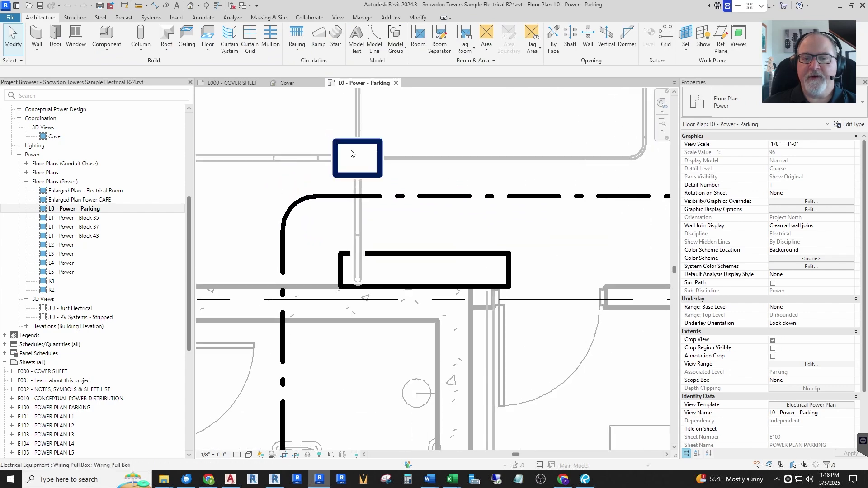
pyautogui.click(288, 84)
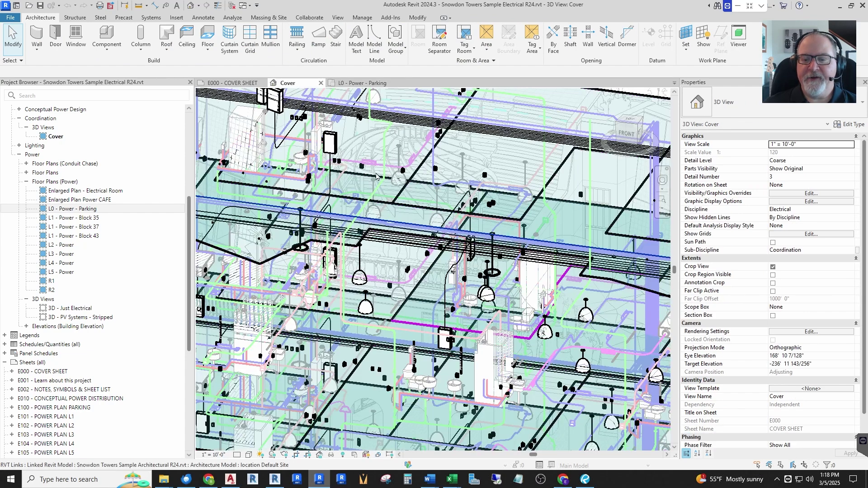
pyautogui.click(359, 84)
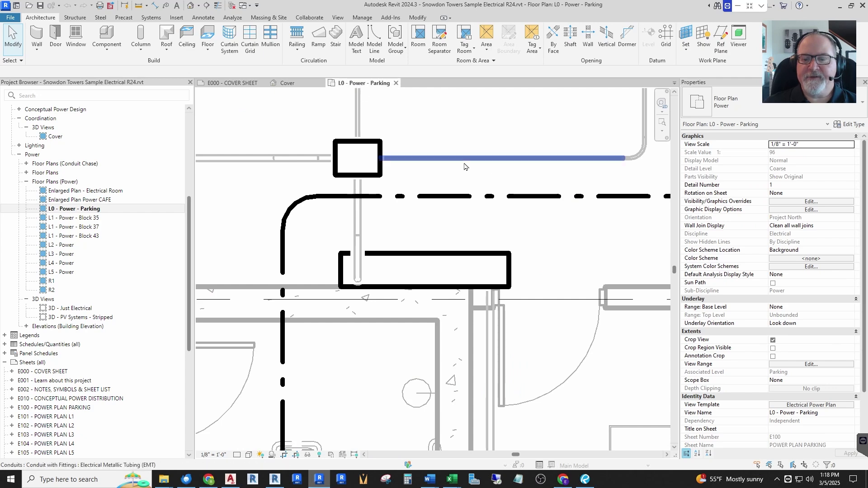
pyautogui.scroll(-3, 465, 167)
pyautogui.scroll(2, 494, 275)
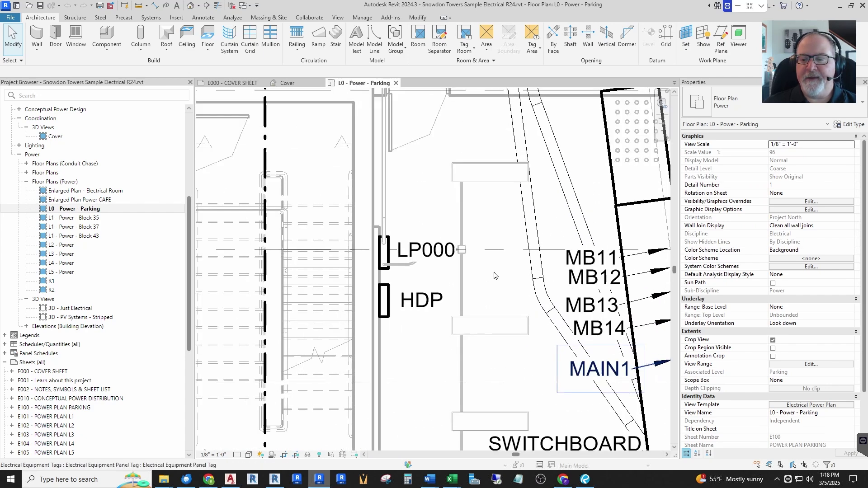
# Open the L1 - Power - Block 37 floor plan and inspect the instance properties of the high voltage receptacle beside panel P105.
pyautogui.scroll(-3, 494, 276)
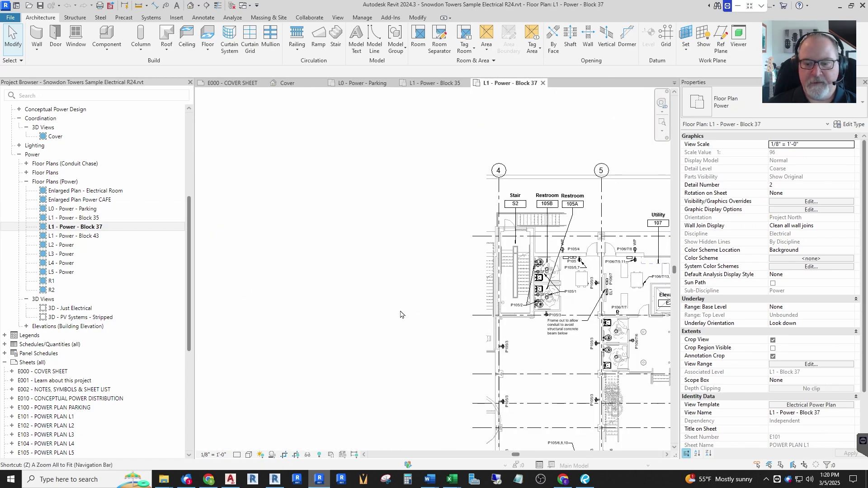
pyautogui.scroll(-2, 427, 294)
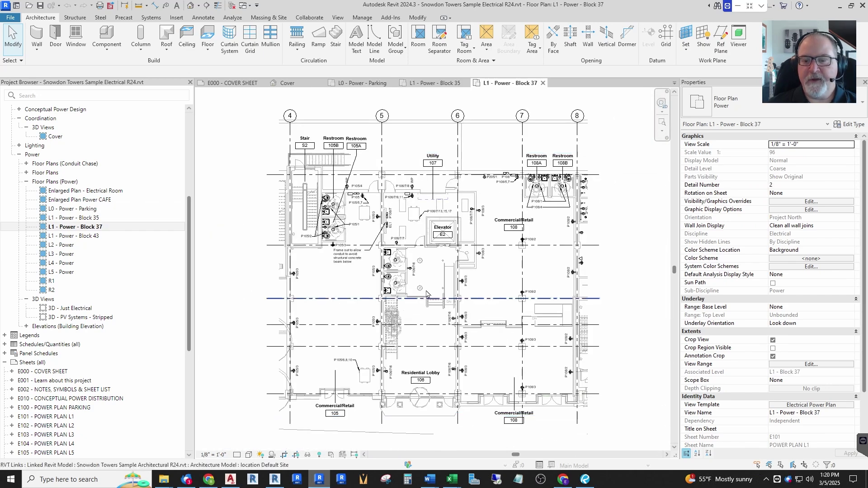
pyautogui.scroll(6, 362, 194)
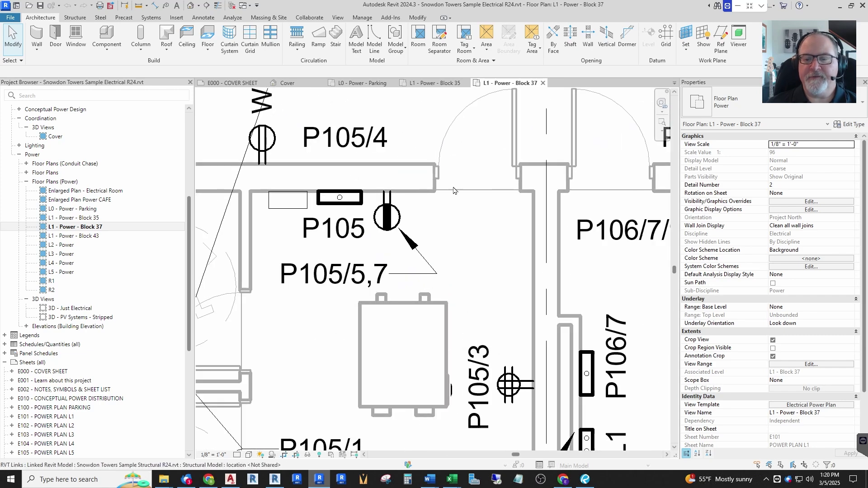
pyautogui.scroll(2, 413, 210)
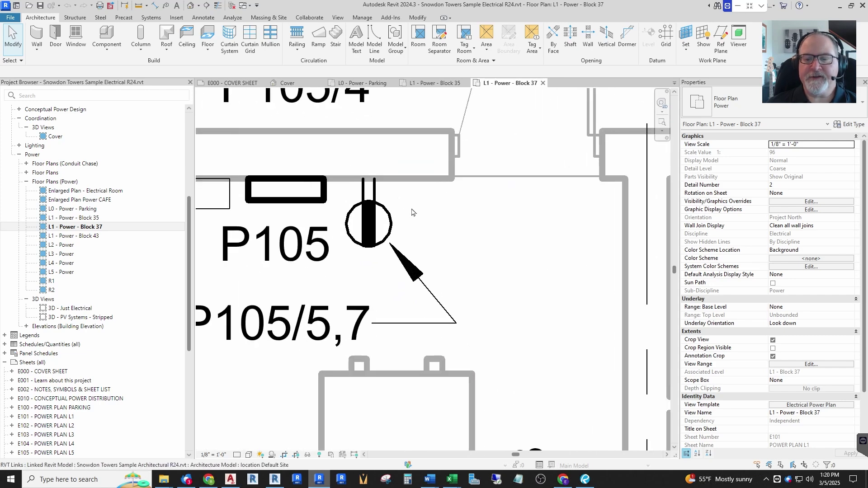
pyautogui.click(369, 210)
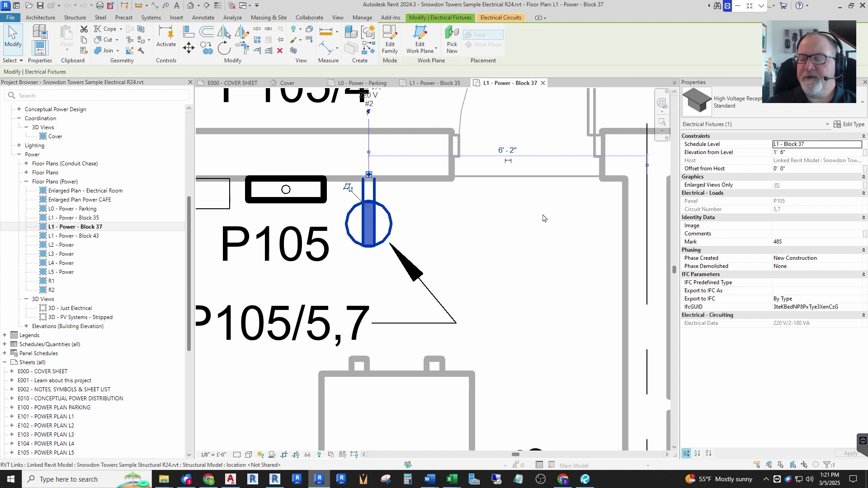
pyautogui.scroll(-3, 344, 223)
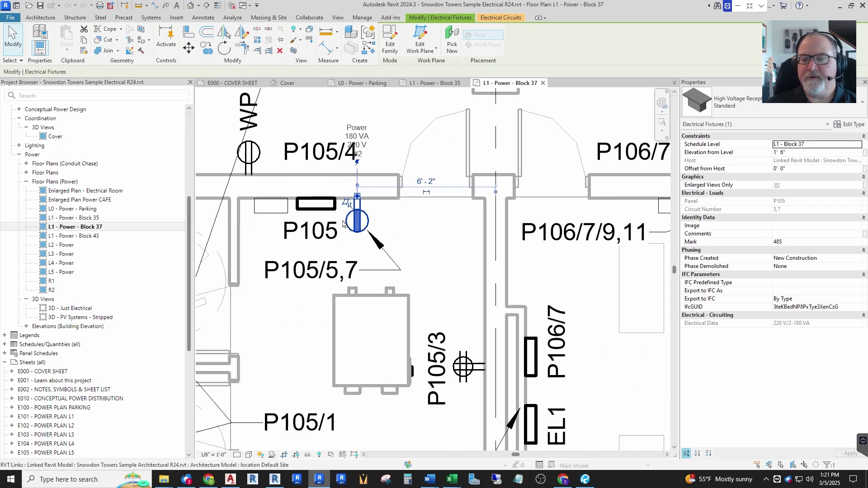
pyautogui.scroll(-2, 343, 224)
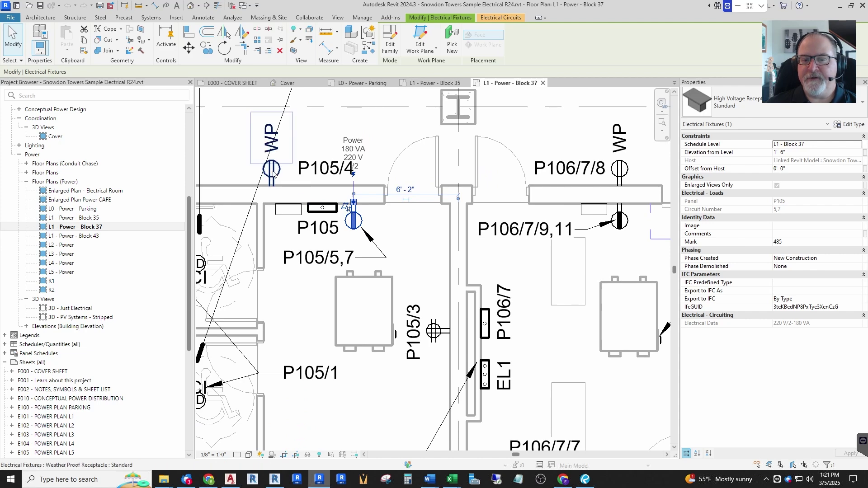
pyautogui.scroll(2, 274, 174)
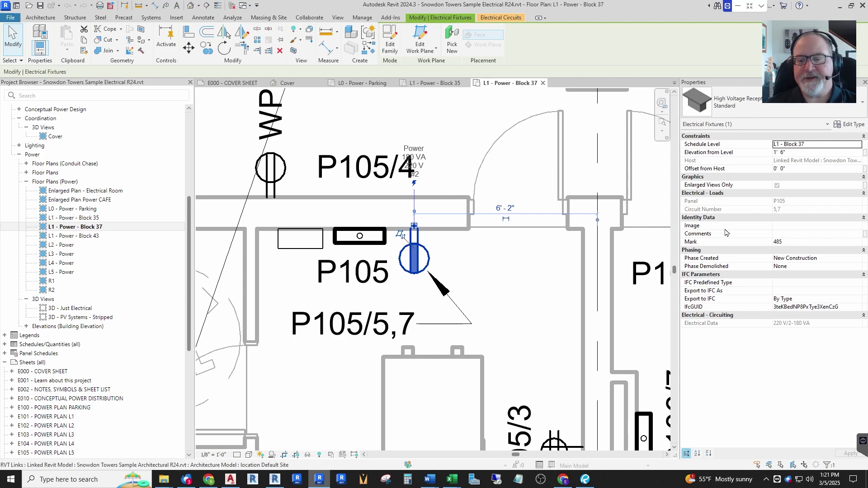
# Review the high voltage receptacle's type properties, close them without changes and clear the selection.
pyautogui.click(849, 124)
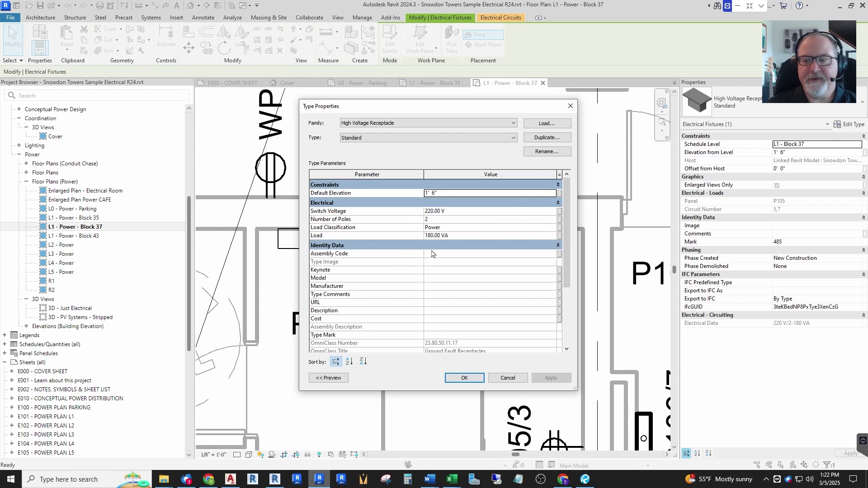
pyautogui.scroll(-3, 447, 251)
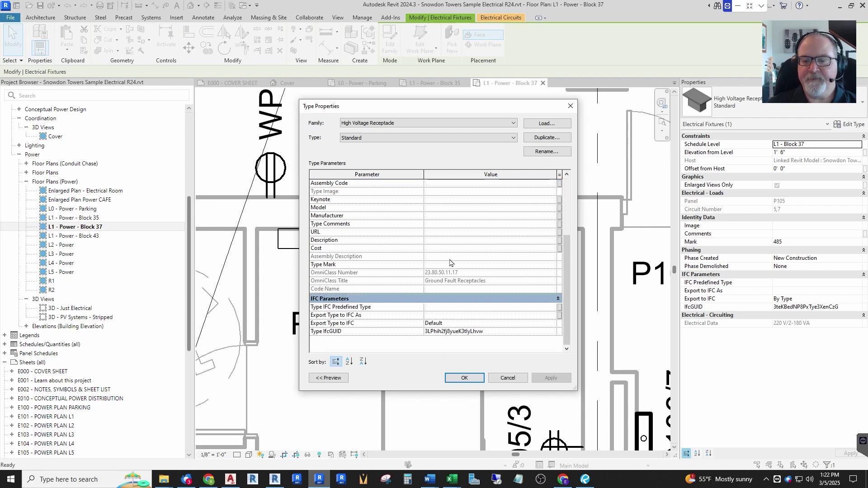
pyautogui.scroll(5, 450, 263)
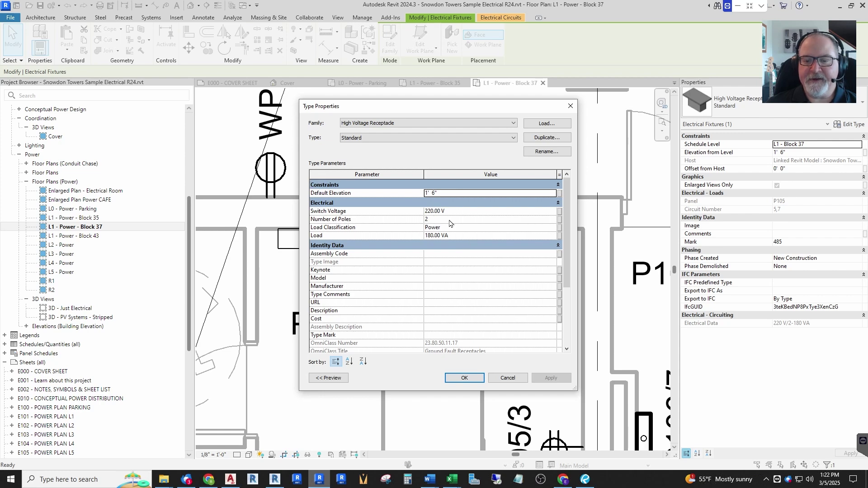
pyautogui.click(500, 378)
pyautogui.click(475, 246)
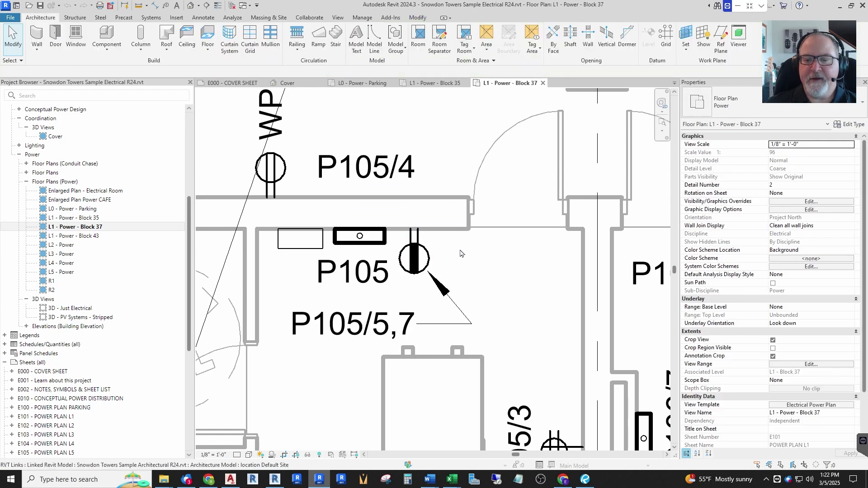
# Open the High Voltage Receptacle family beside panel P105 for editing and display its 3D view with thin lines.
pyautogui.click(417, 260)
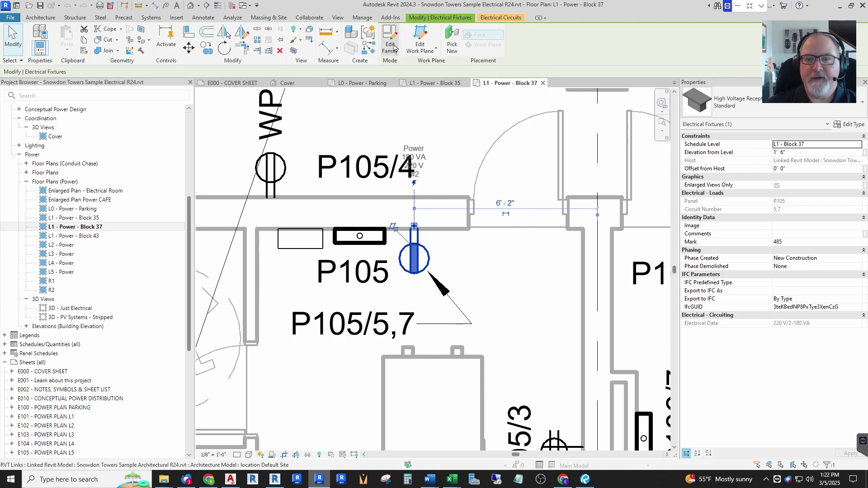
pyautogui.click(393, 47)
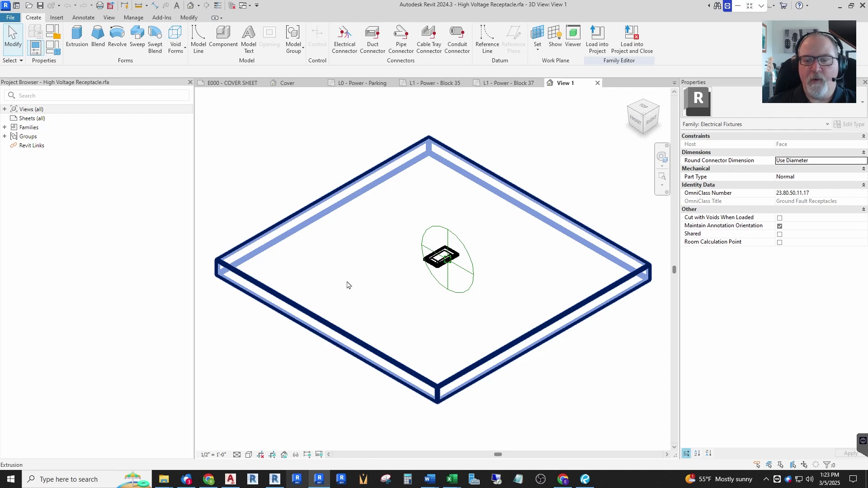
pyautogui.scroll(5, 446, 252)
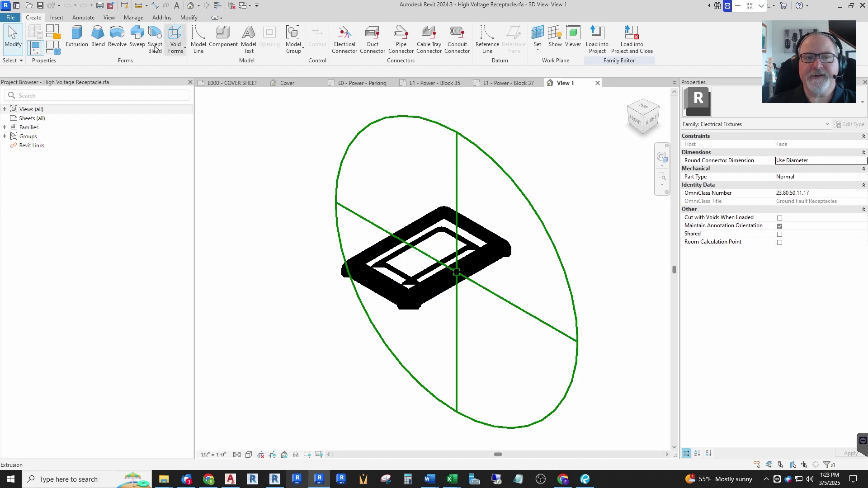
pyautogui.click(218, 6)
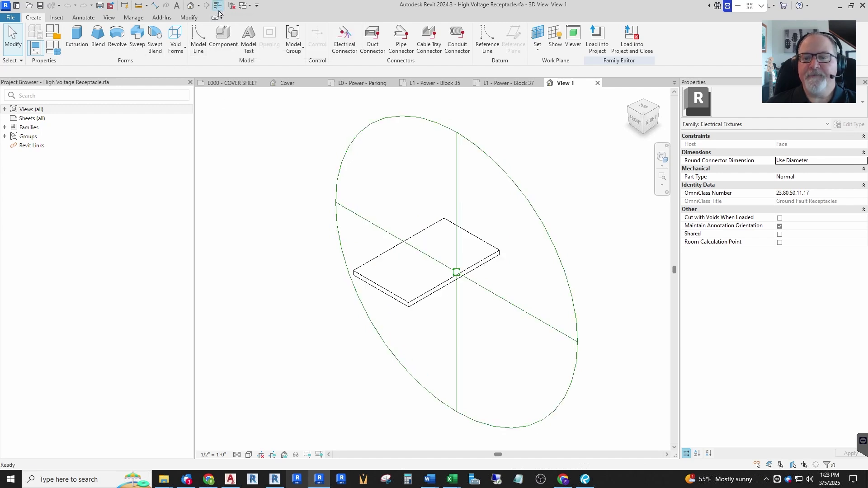
# Select the receptacle's cover plate extrusion to inspect its dimensions and properties, then deselect it.
pyautogui.click(404, 271)
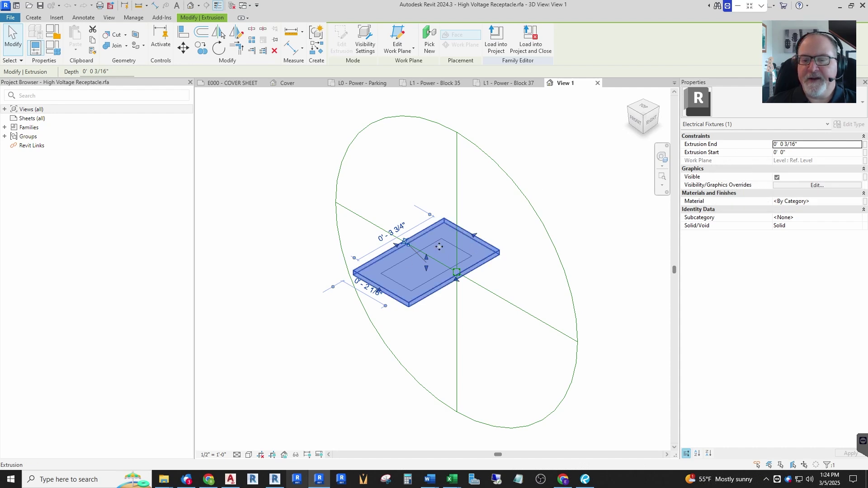
pyautogui.click(506, 249)
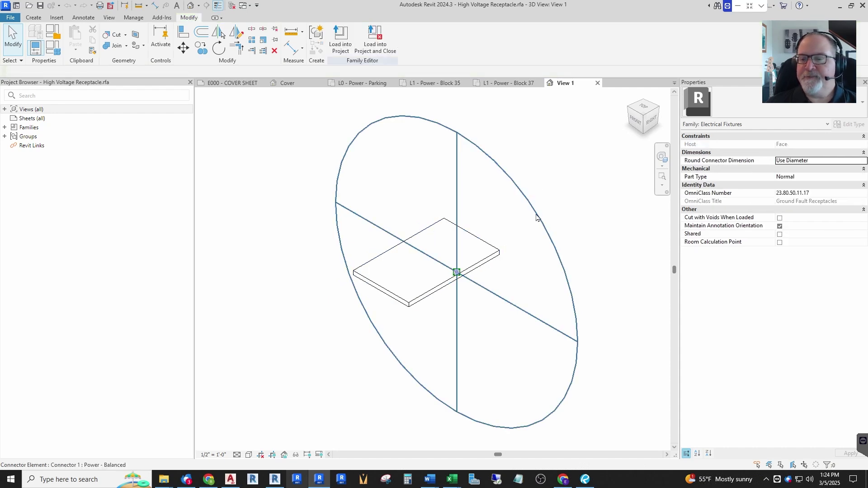
pyautogui.scroll(-3, 571, 209)
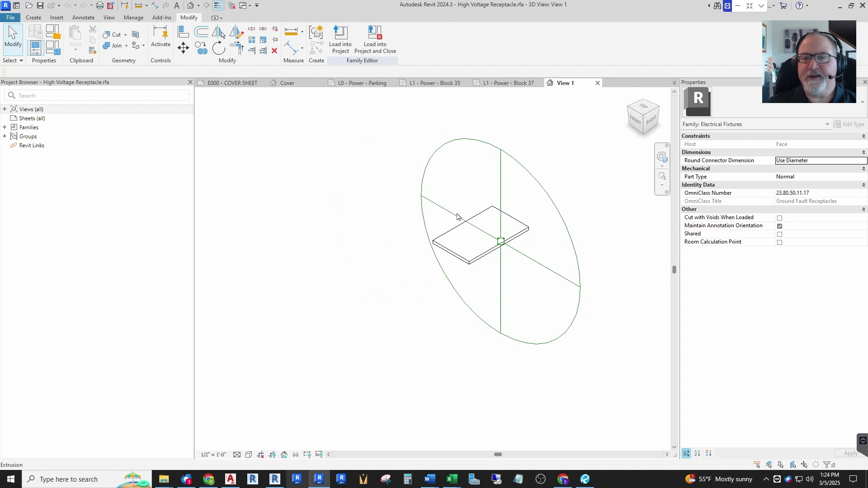
pyautogui.scroll(-2, 500, 254)
pyautogui.scroll(3, 468, 233)
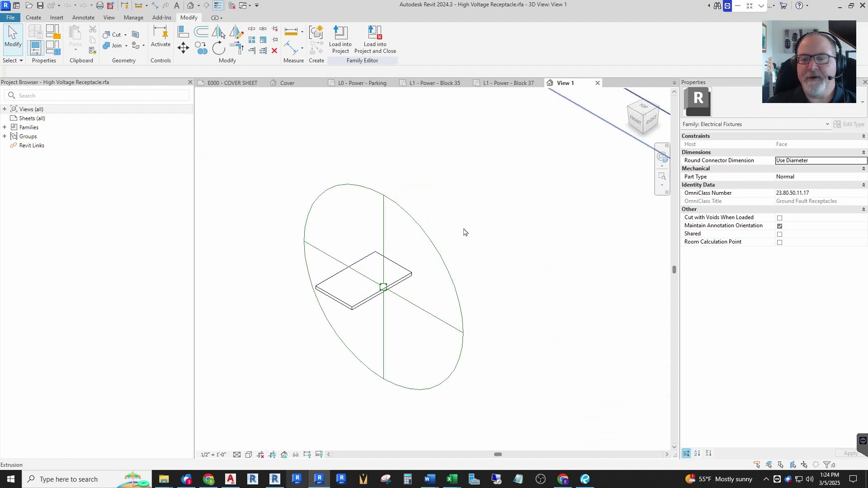
# Select the receptacle's electrical connector to check its load properties and review the matching parameters in Family Types without changing them.
pyautogui.click(411, 220)
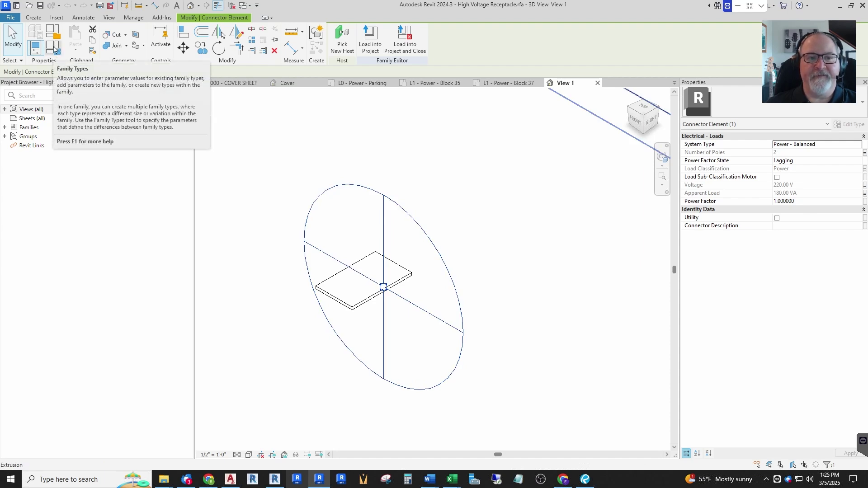
pyautogui.click(53, 48)
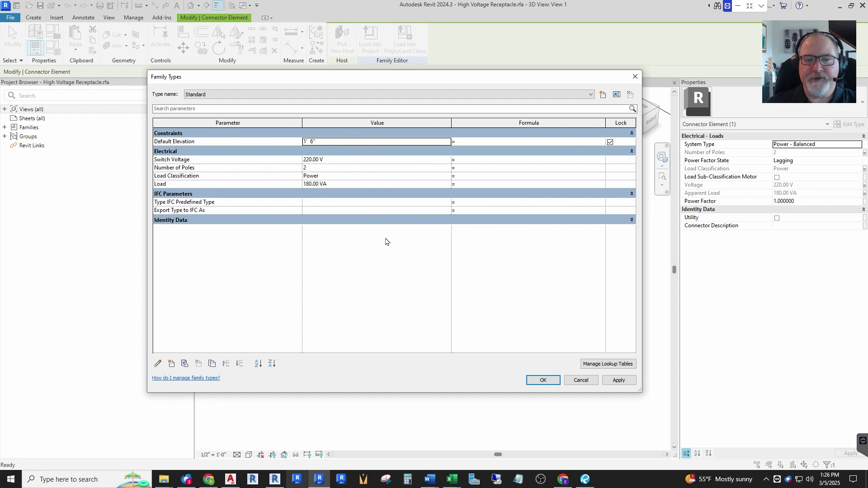
pyautogui.click(581, 382)
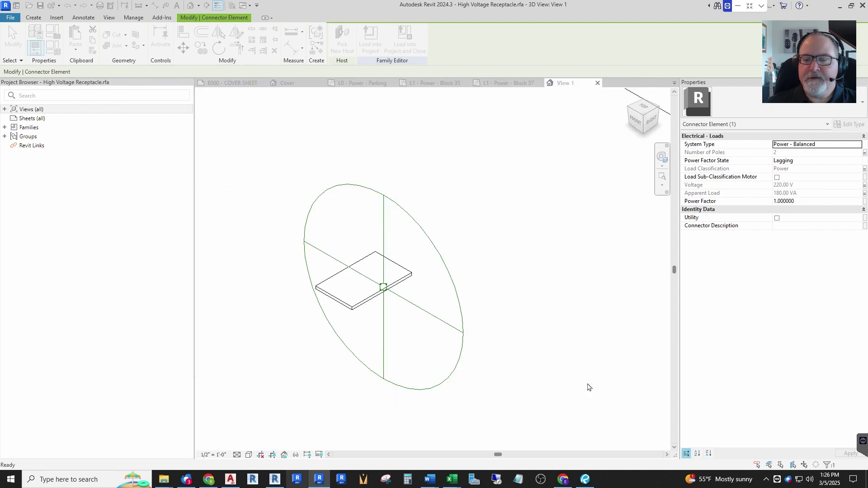
pyautogui.click(589, 386)
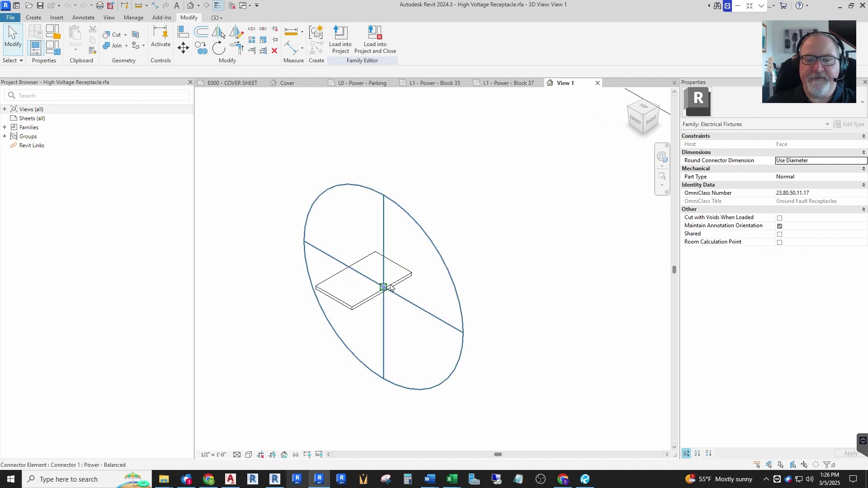
# Open the Ref. Level floor plan of the High Voltage Receptacle family.
pyautogui.click(4, 110)
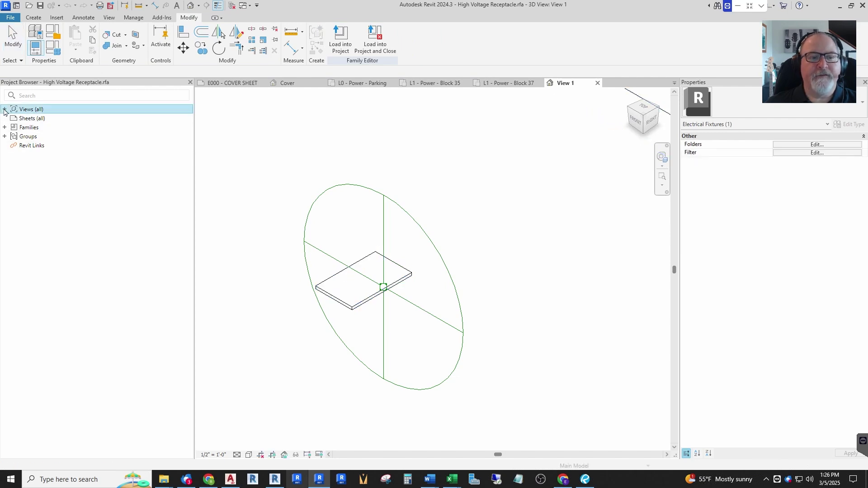
pyautogui.click(12, 119)
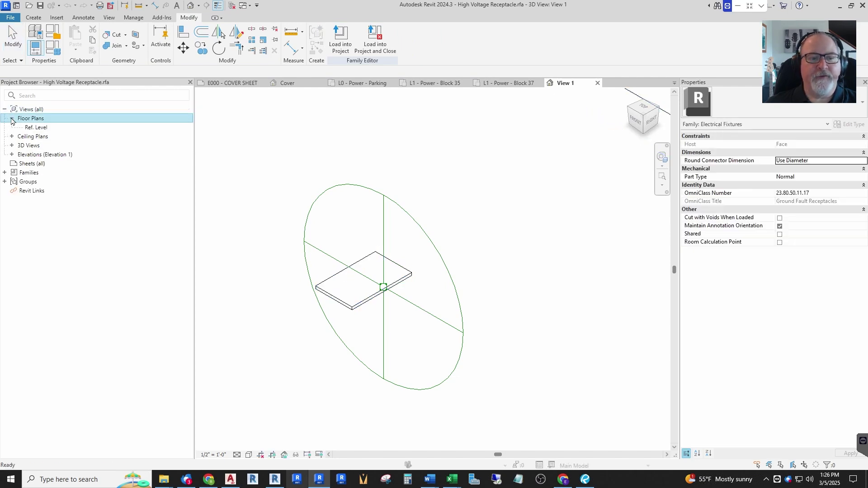
pyautogui.doubleClick(36, 128)
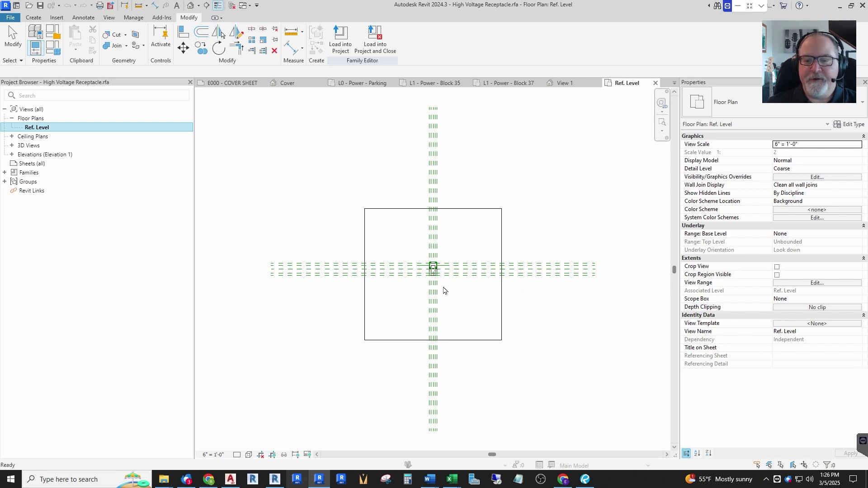
# Select the High Voltage Receptacle annotation symbol in the family plan and, with thin lines off, compare its size with the receptacle geometry.
pyautogui.scroll(5, 443, 290)
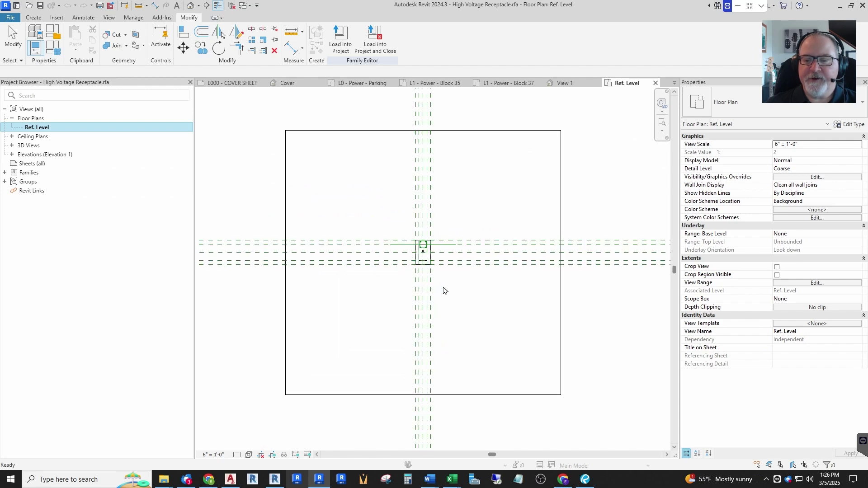
pyautogui.scroll(6, 400, 218)
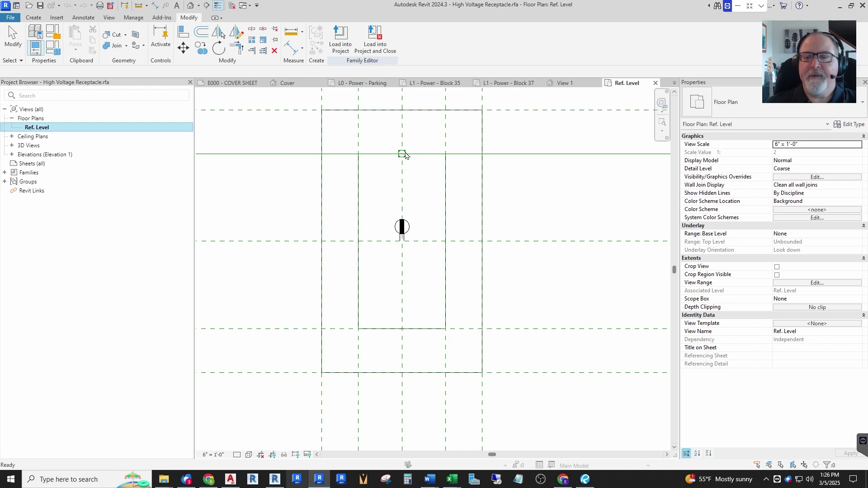
pyautogui.scroll(5, 406, 233)
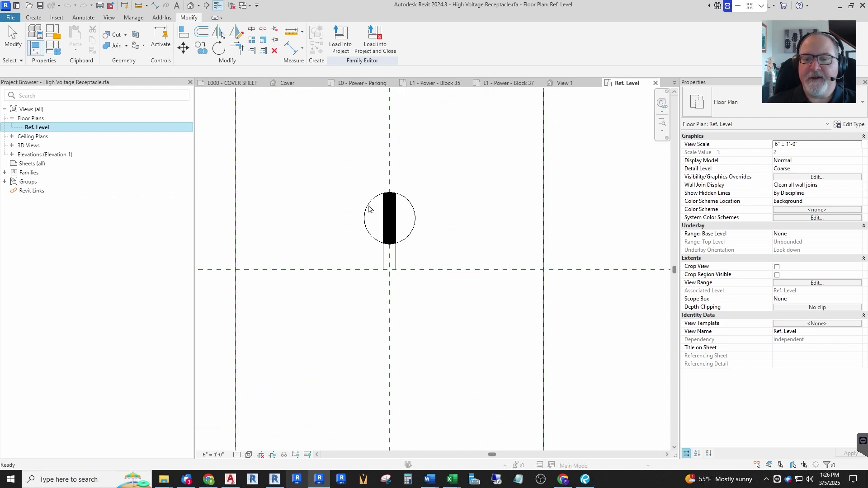
pyautogui.click(370, 210)
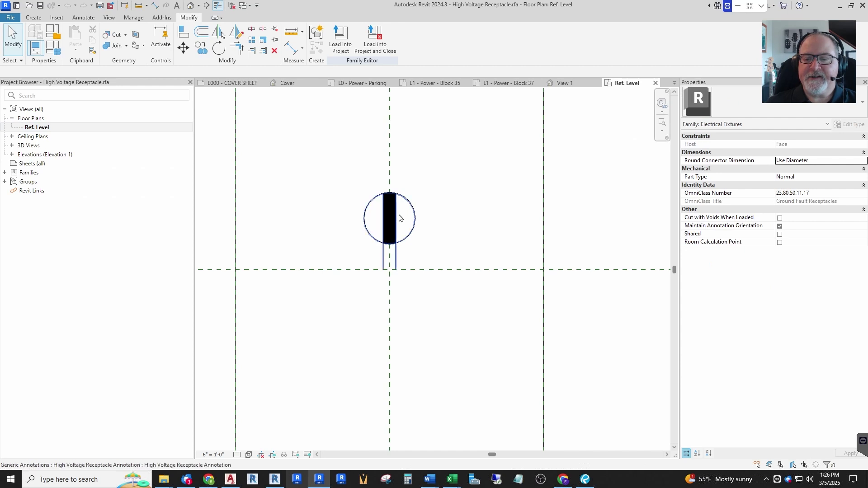
pyautogui.click(215, 6)
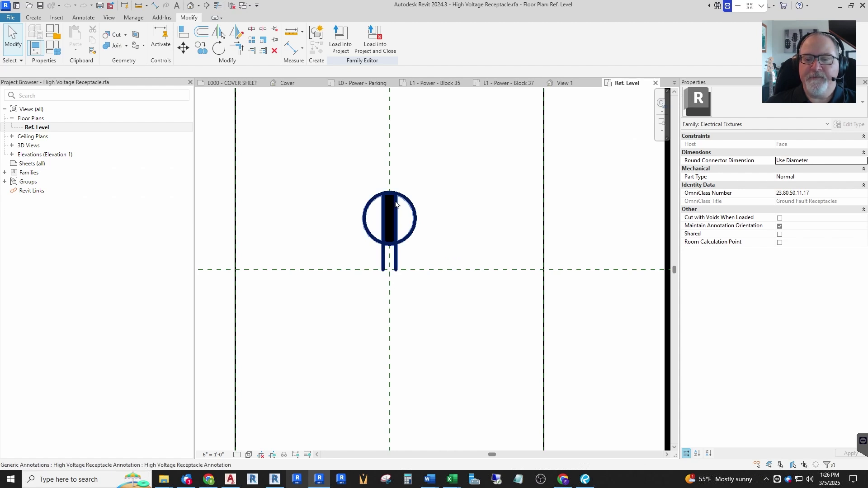
pyautogui.click(417, 206)
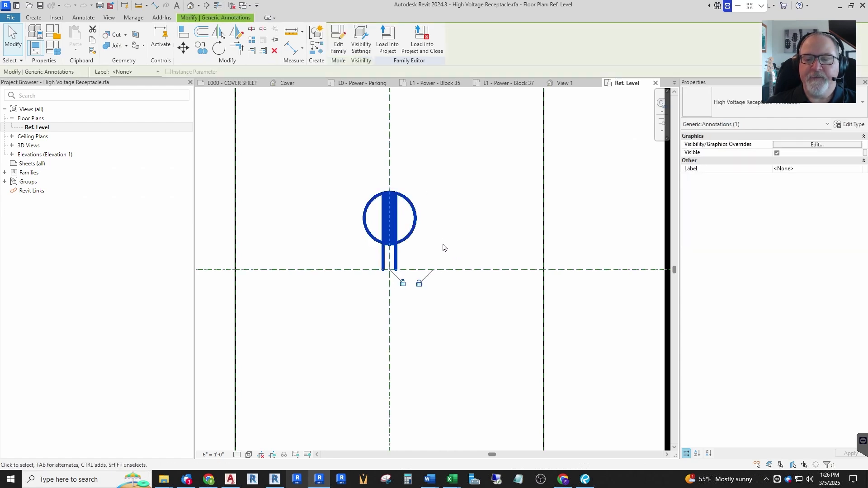
pyautogui.scroll(-5, 395, 266)
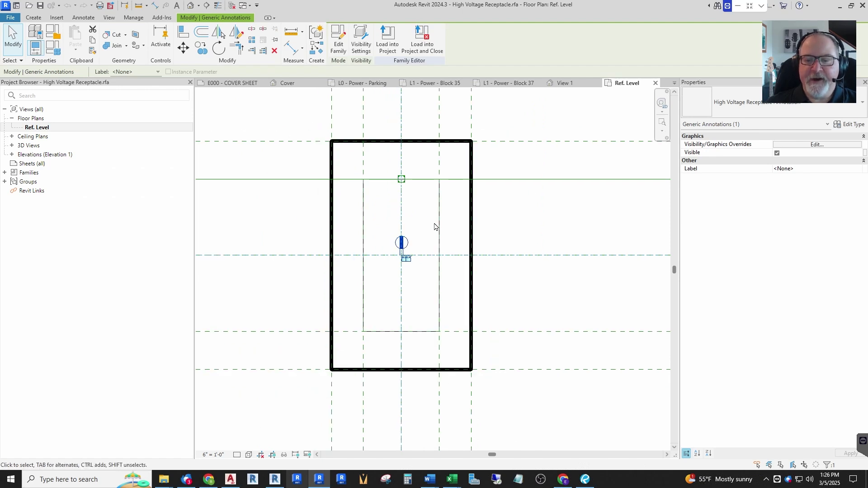
pyautogui.scroll(3, 389, 241)
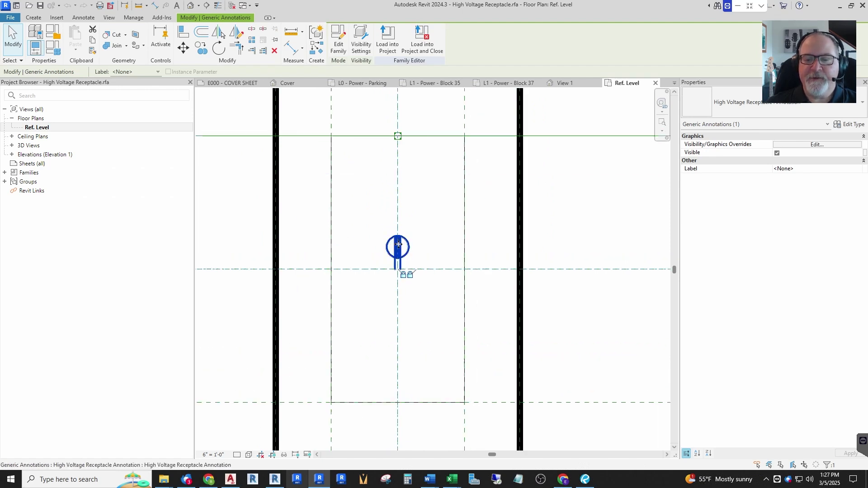
pyautogui.scroll(-2, 384, 246)
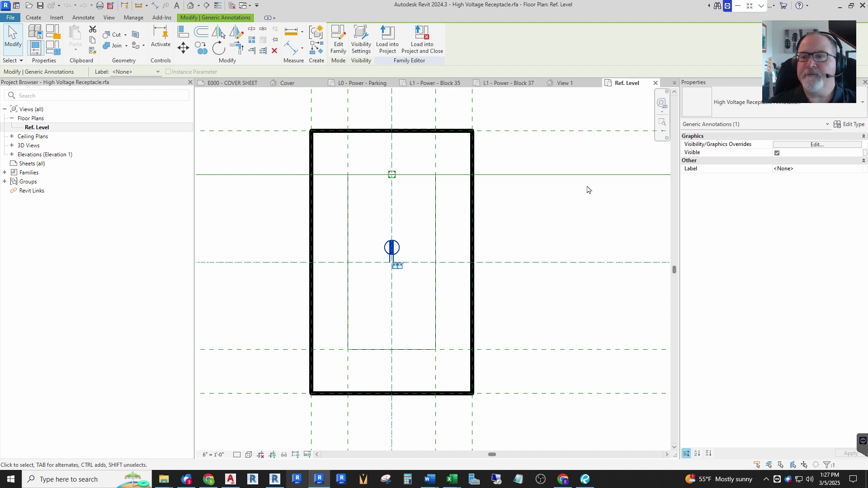
# Return to the L1 - Power - Block 37 plan and examine the high voltage receptacle symbol beside panel P105.
pyautogui.click(514, 83)
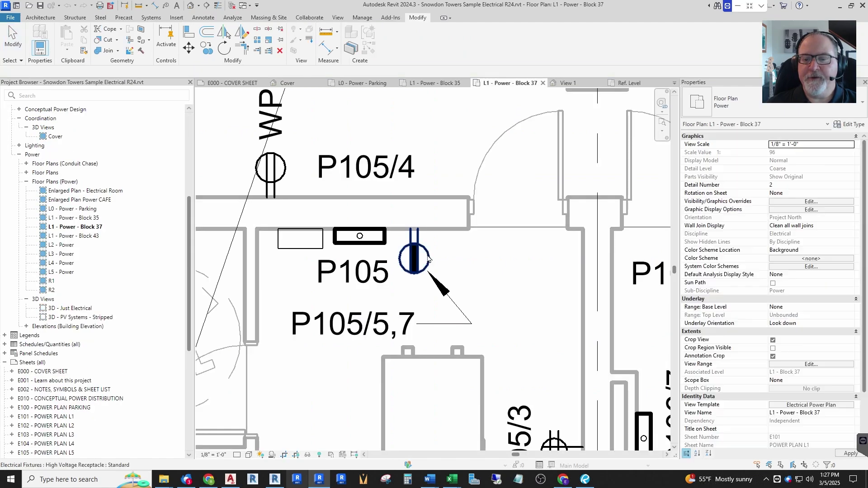
pyautogui.scroll(3, 415, 226)
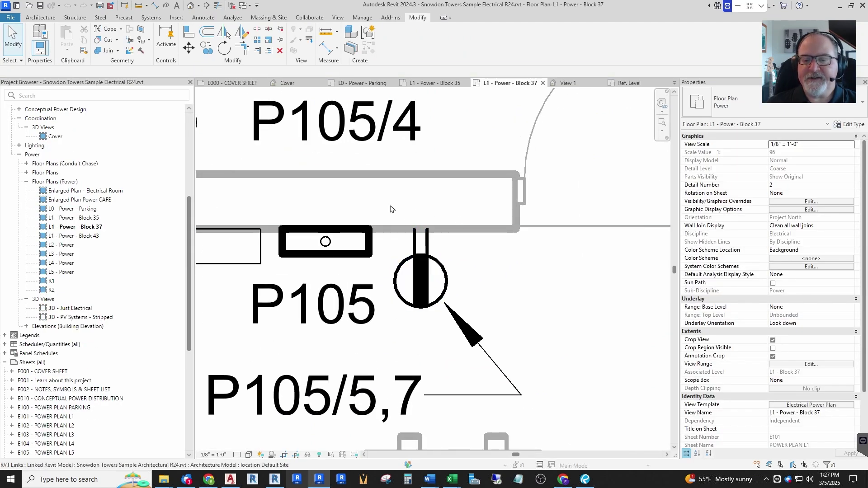
pyautogui.scroll(-2, 391, 209)
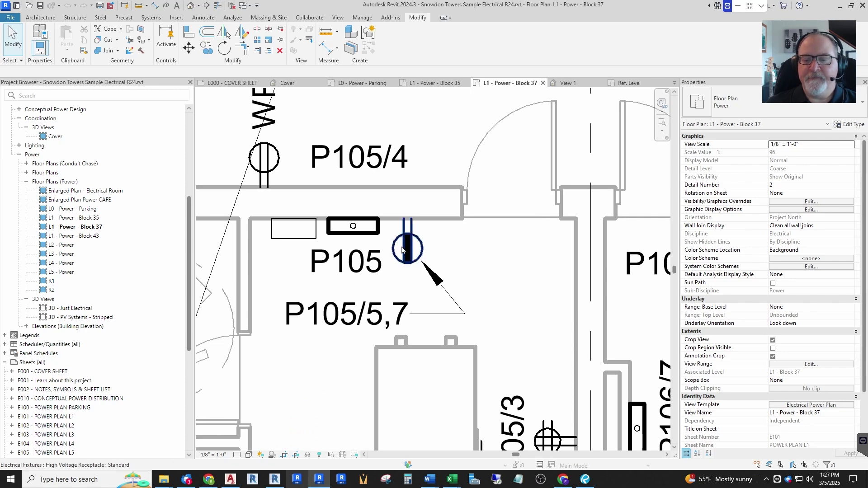
# Switch to the Cover 3D view, turn on thin lines, and select an L5 duplex receptacle to inspect its geometry and properties.
pyautogui.click(292, 83)
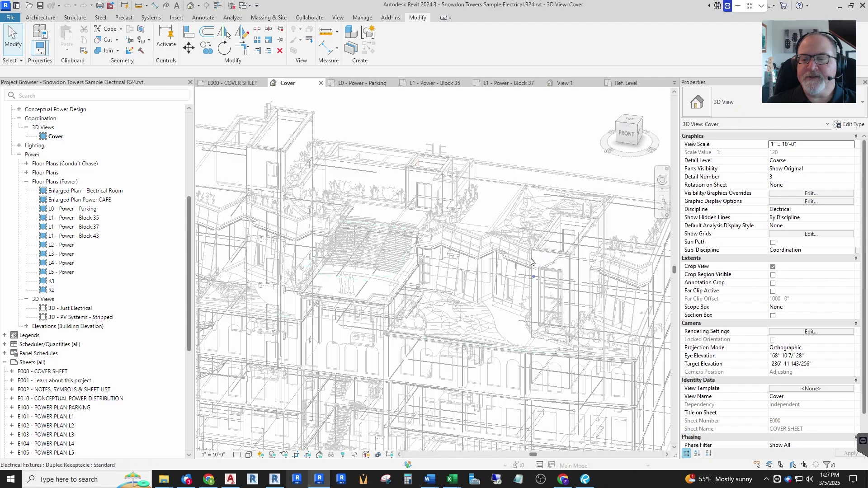
pyautogui.scroll(2, 359, 241)
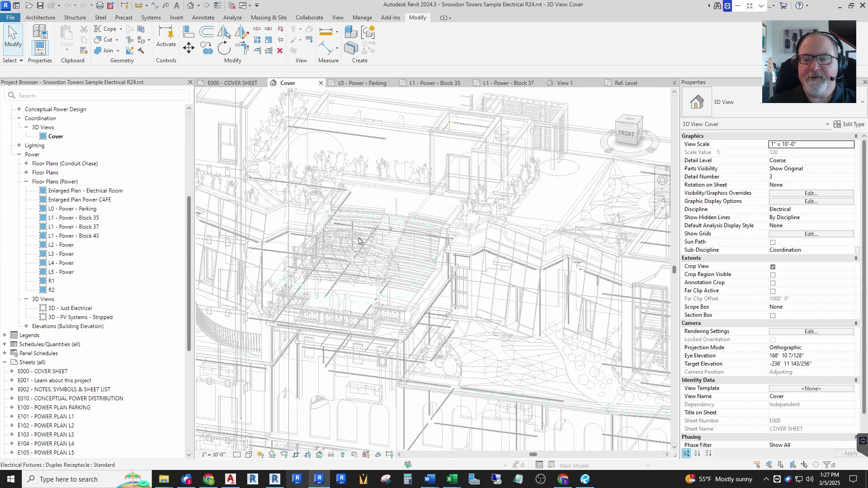
pyautogui.scroll(5, 359, 241)
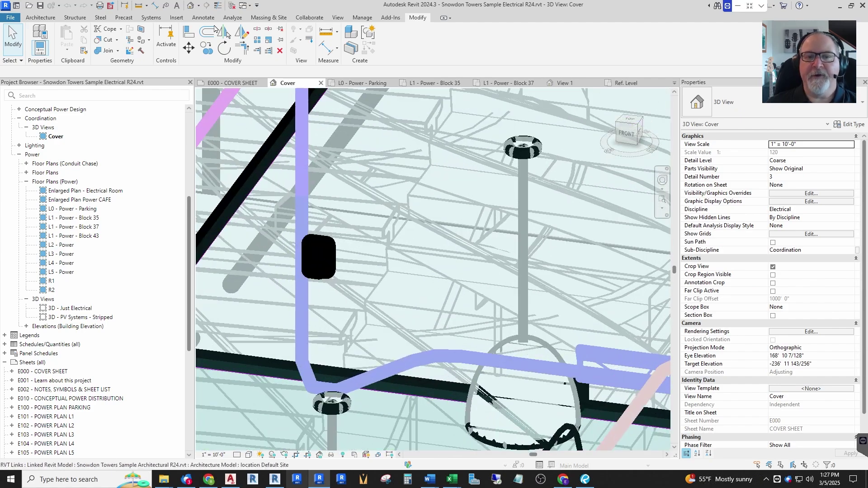
pyautogui.click(217, 6)
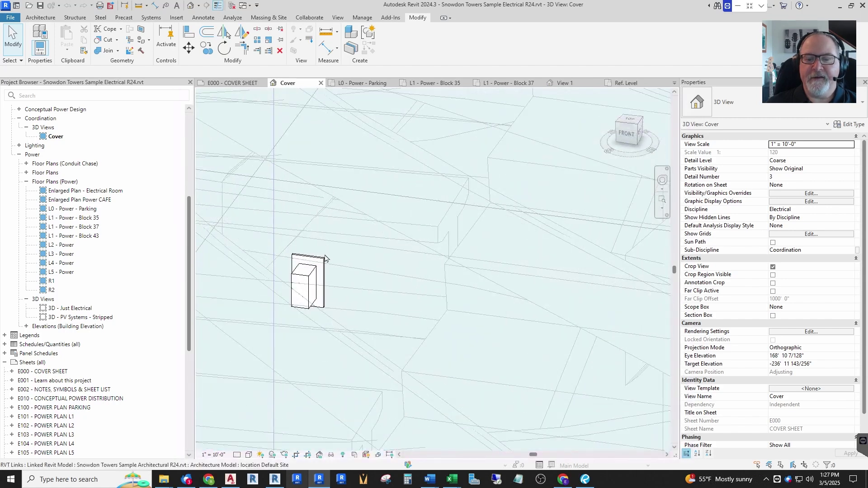
pyautogui.click(315, 273)
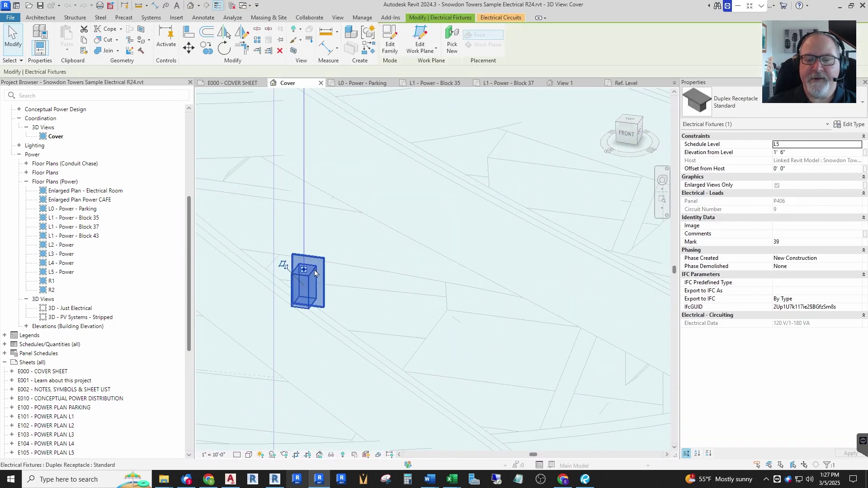
pyautogui.scroll(-2, 405, 303)
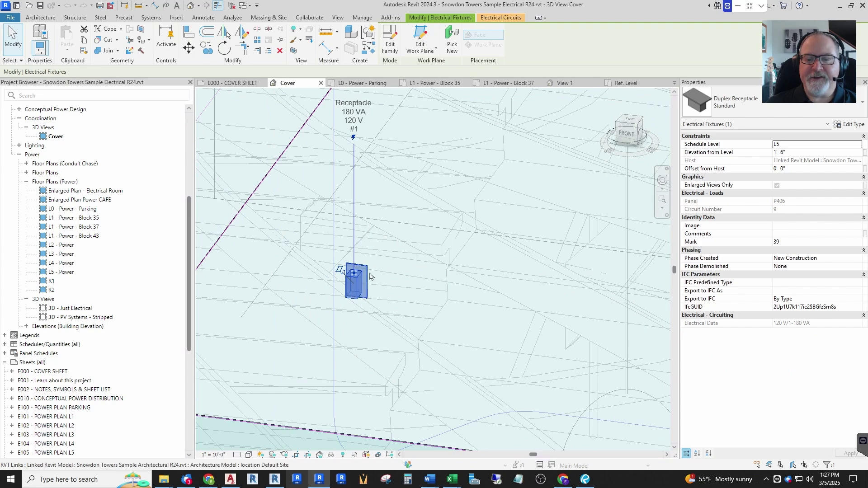
pyautogui.moveTo(370, 276); pyautogui.dragTo(515, 285, button='middle')
pyautogui.scroll(-2, 515, 285)
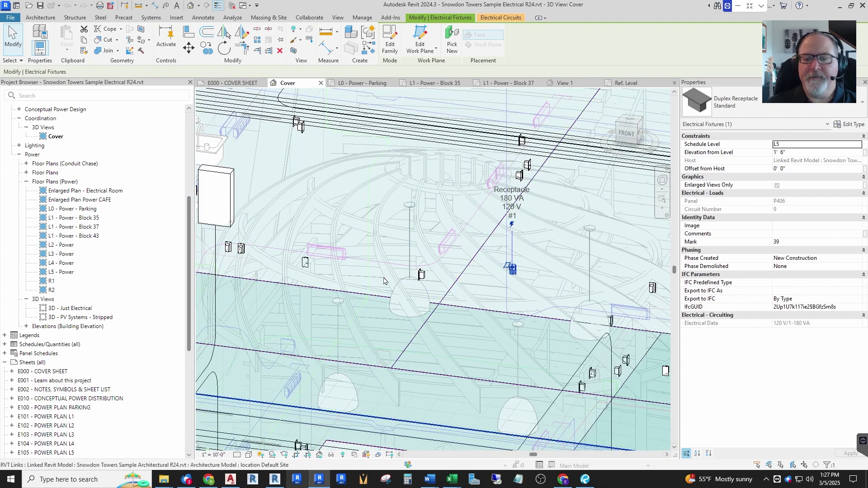
pyautogui.scroll(-2, 383, 281)
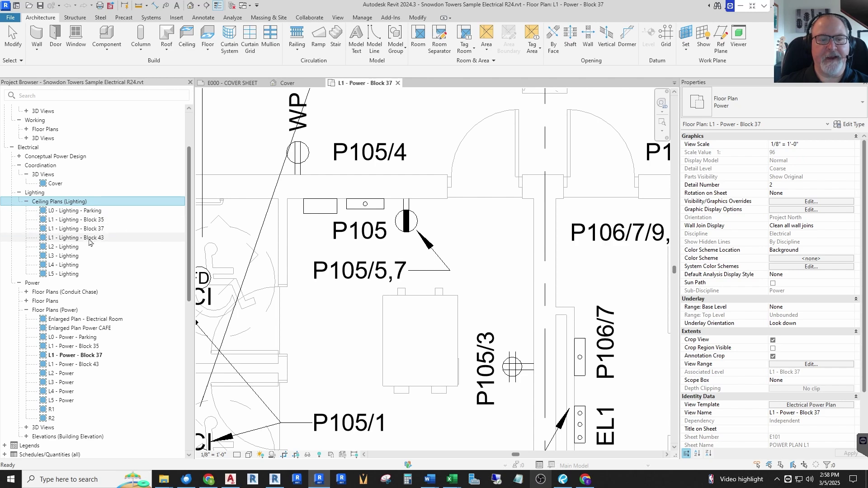
# Open the L1 - Lighting - Block 43 ceiling plan and examine the wired light fixtures in stair S3.
pyautogui.doubleClick(72, 242)
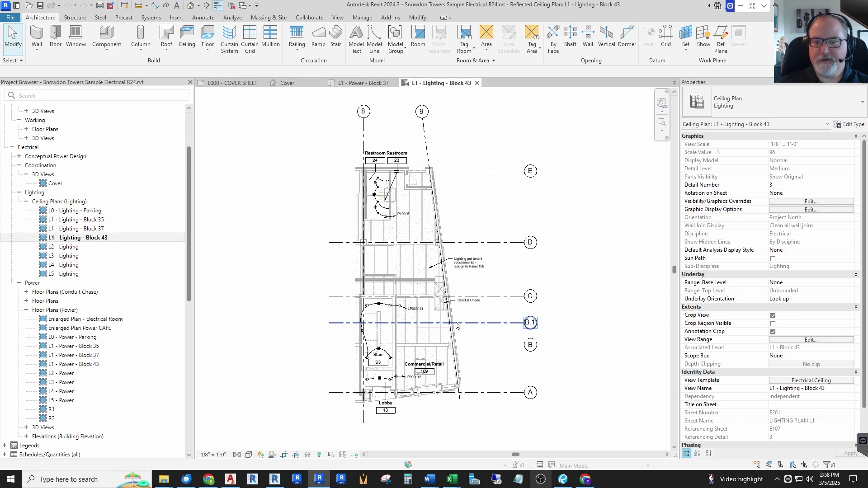
pyautogui.scroll(3, 377, 335)
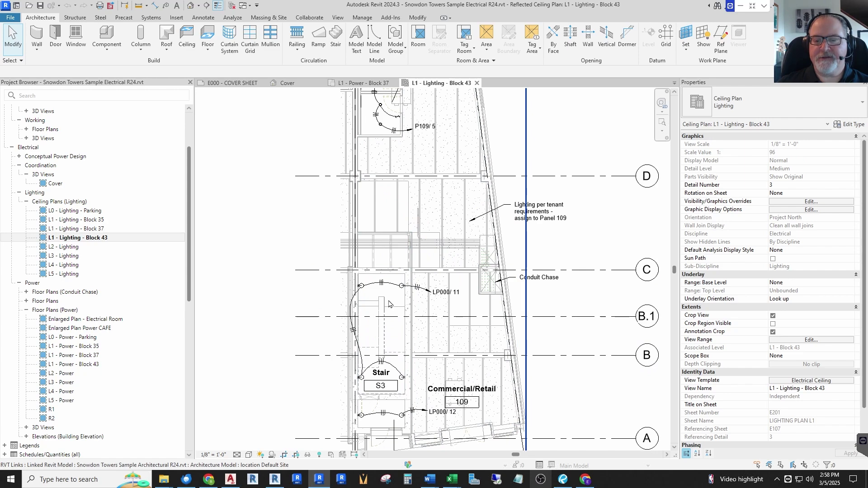
pyautogui.scroll(5, 388, 303)
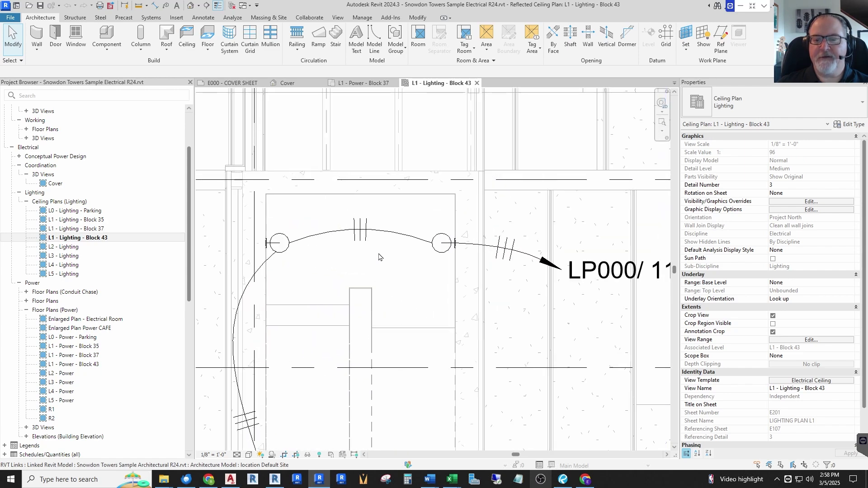
# Inspect the wire between the two upper stair S3 fixtures, preview the XHHW wire type's properties, then cancel and deselect the wire.
pyautogui.click(377, 232)
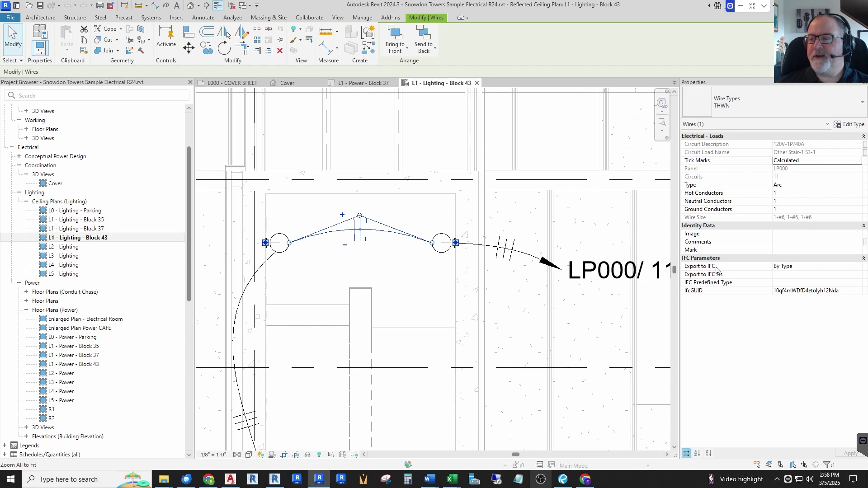
pyautogui.click(850, 124)
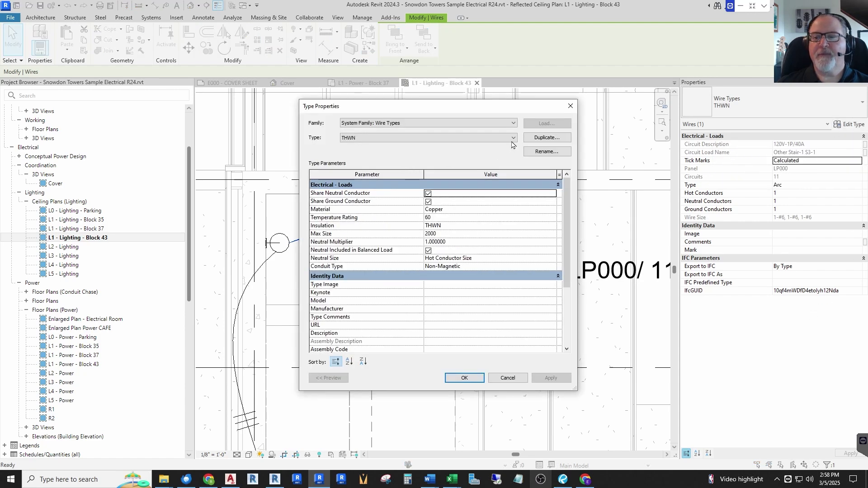
pyautogui.click(513, 139)
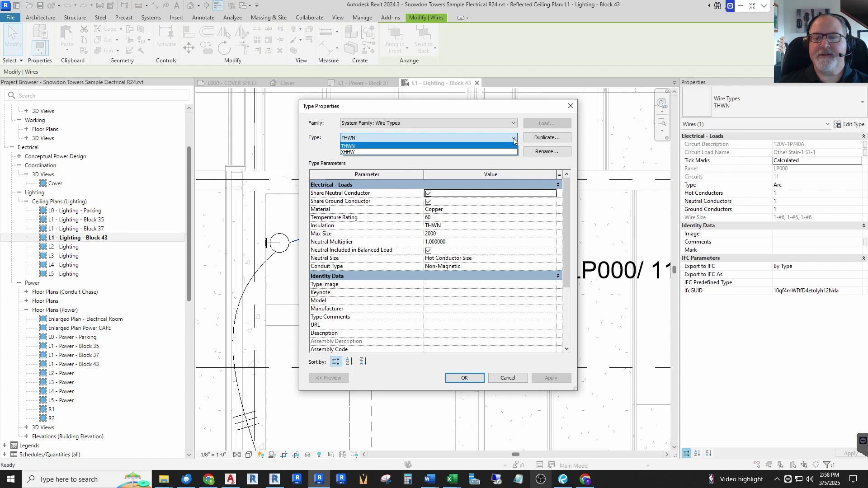
pyautogui.click(514, 141)
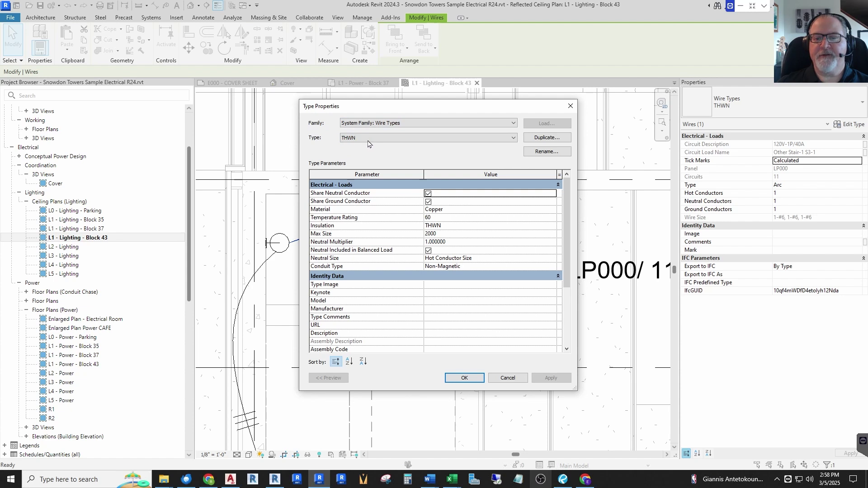
pyautogui.click(514, 139)
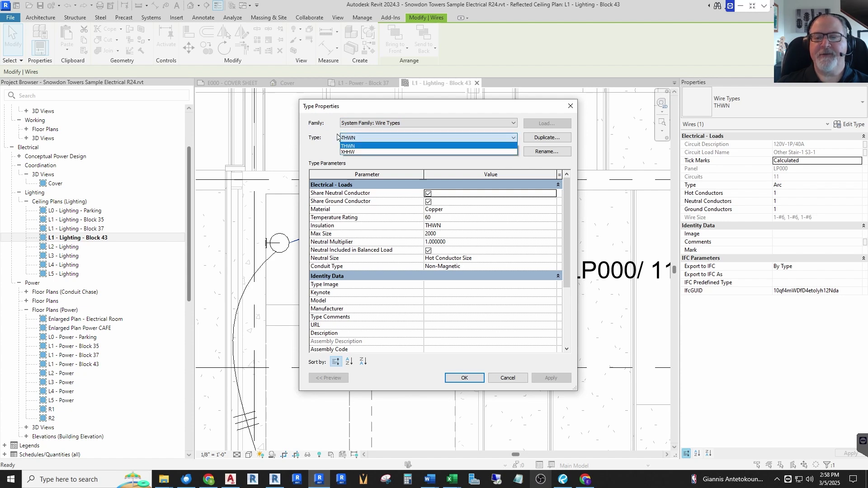
pyautogui.click(353, 154)
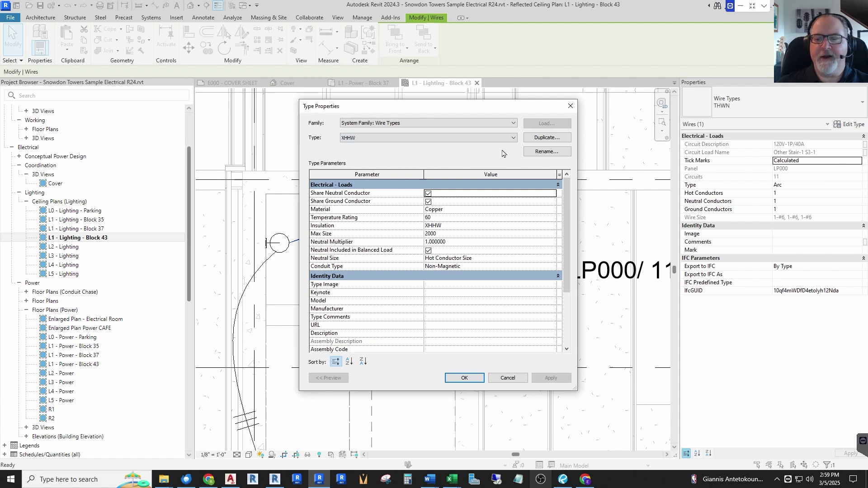
pyautogui.click(507, 377)
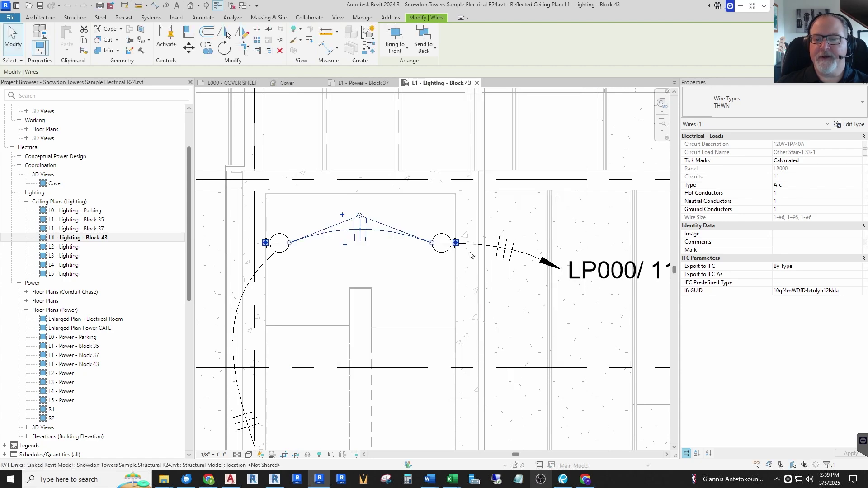
pyautogui.press('Escape')
# Inspect the wall lamp's type properties in stair S3, comparing the 100W - 120V and 100W - 277V types.
pyautogui.click(445, 240)
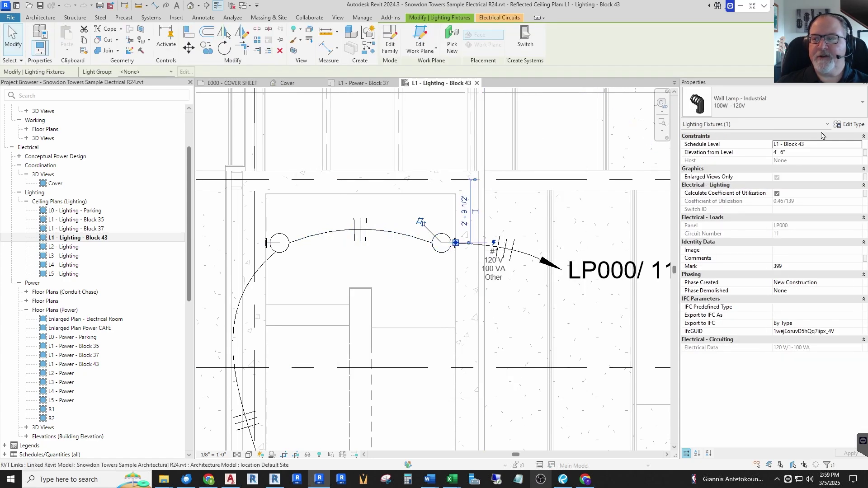
pyautogui.click(848, 125)
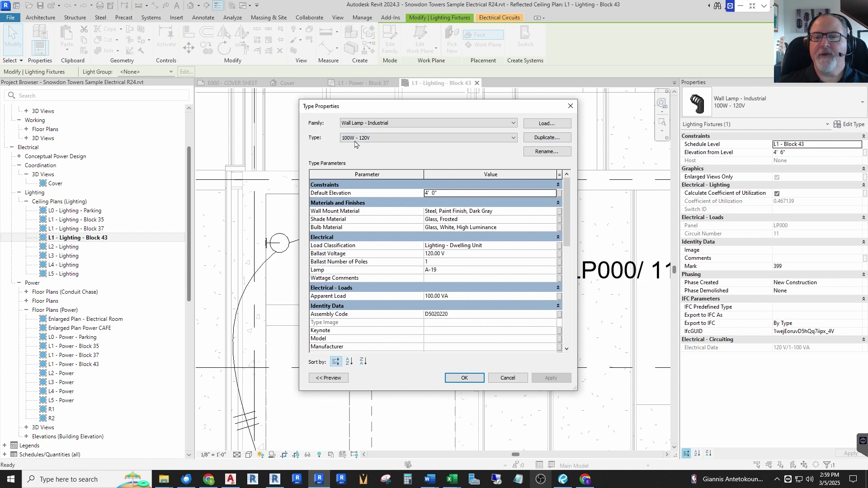
pyautogui.click(513, 138)
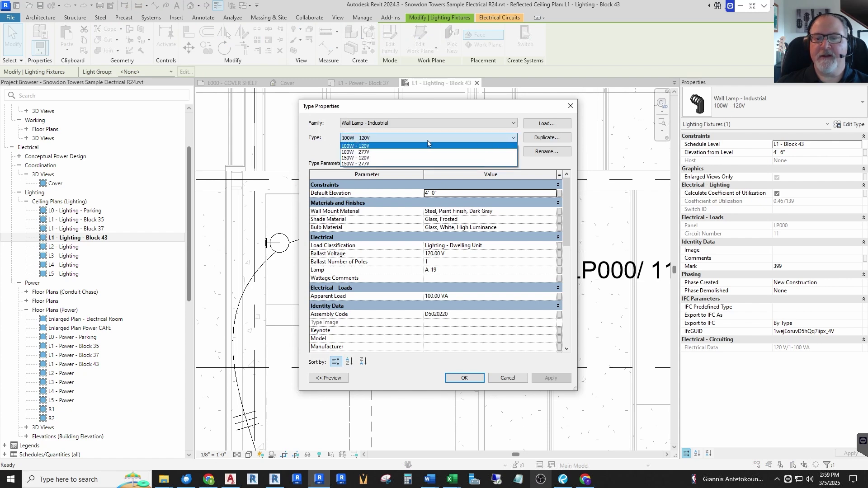
pyautogui.click(377, 145)
pyautogui.click(389, 139)
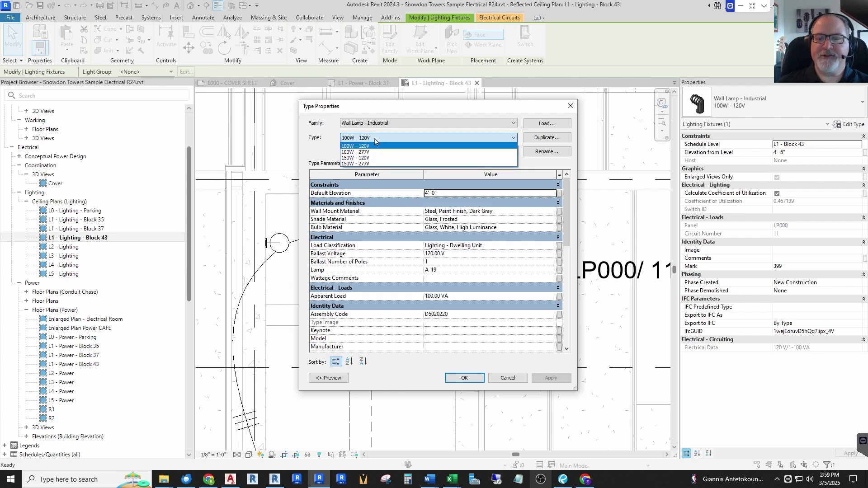
pyautogui.click(366, 156)
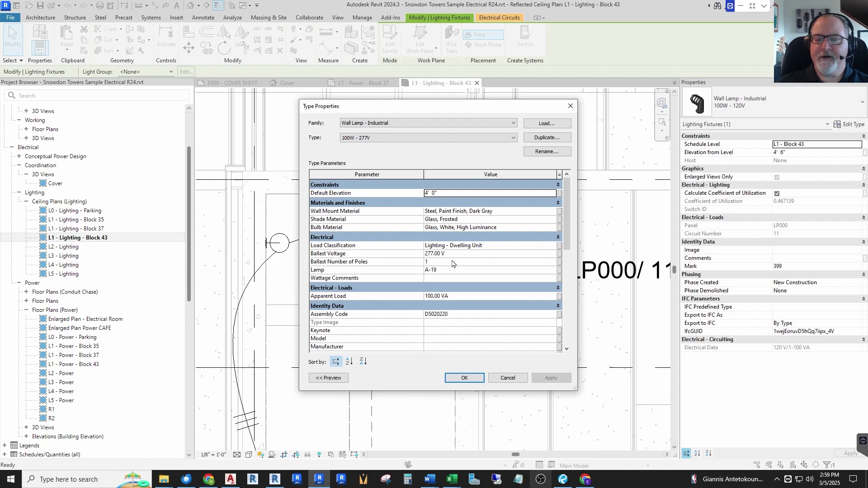
pyautogui.click(382, 138)
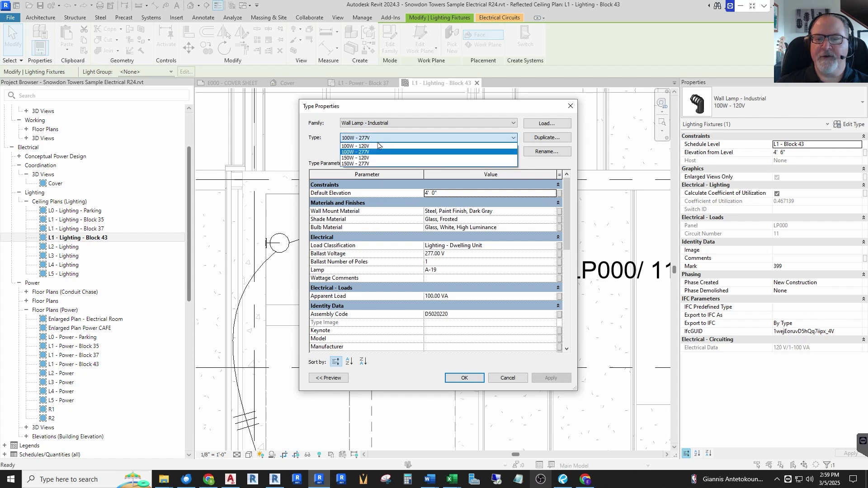
pyautogui.click(365, 148)
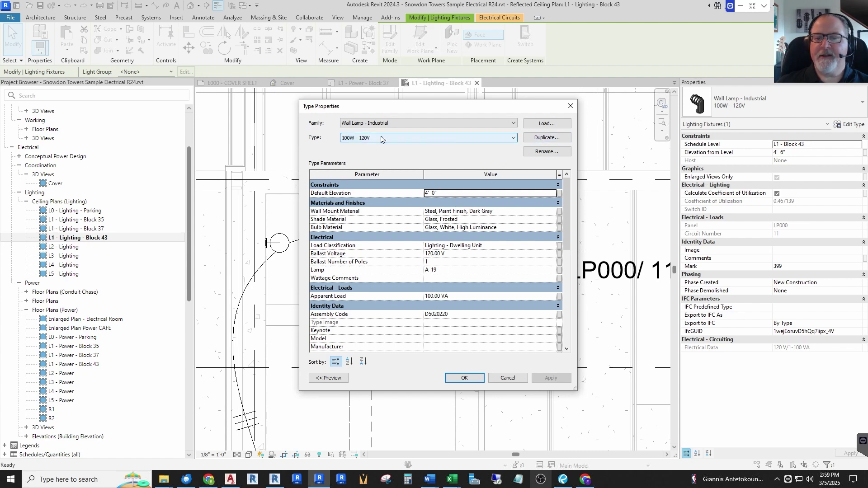
# Duplicate the wall lamp's 100W - 120V type and name the copy 100W - 480V.
pyautogui.click(543, 140)
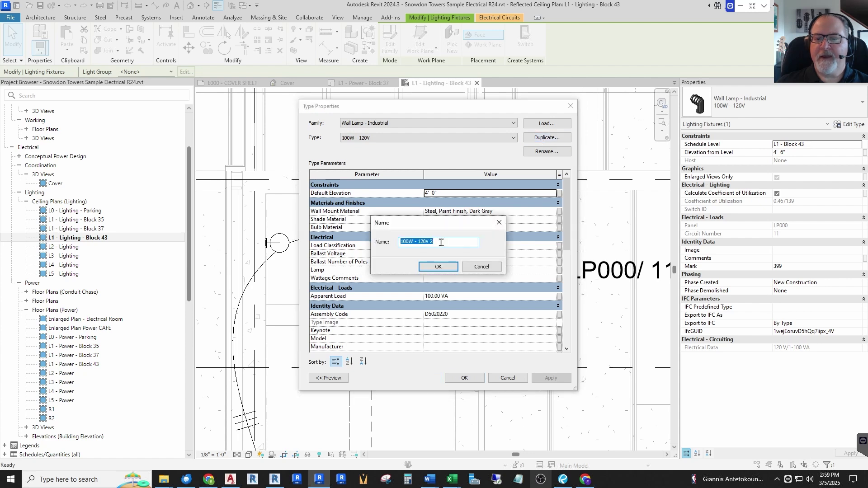
pyautogui.click(441, 242)
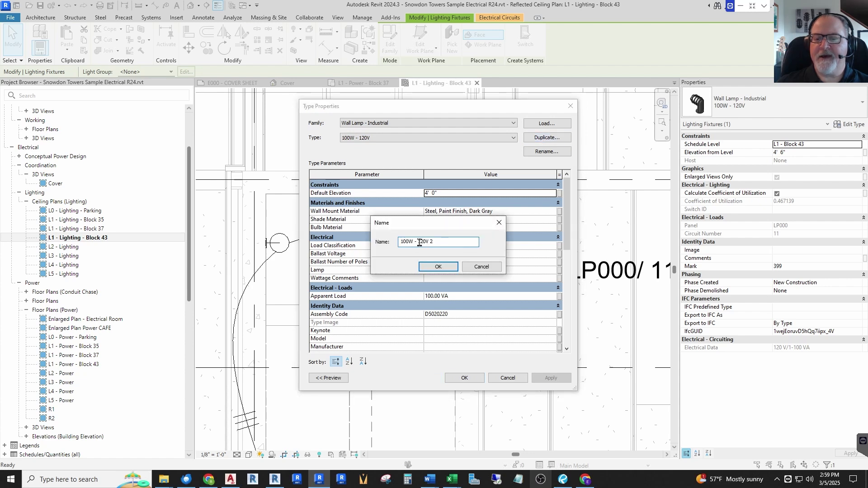
pyautogui.moveTo(418, 242); pyautogui.dragTo(471, 241)
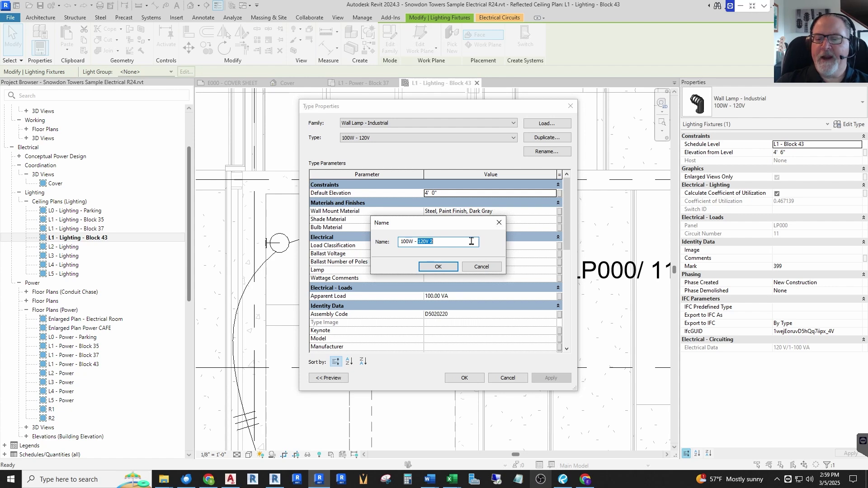
pyautogui.write('480')
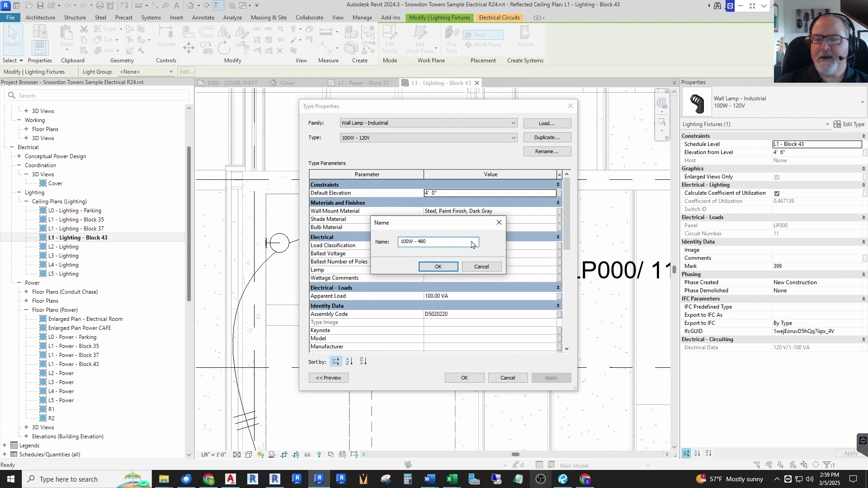
pyautogui.press('Return')
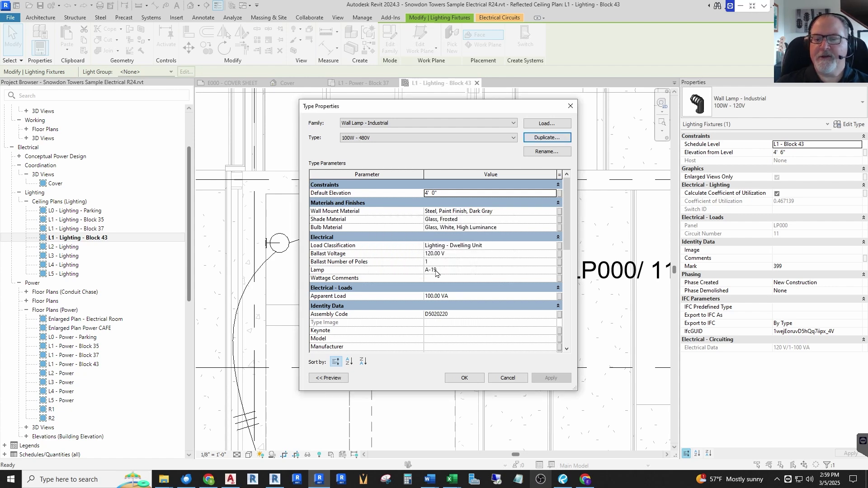
# Set the new 100W - 480V type's ballast voltage to 480 V and ballast number of poles to 2, and apply them.
pyautogui.click(461, 254)
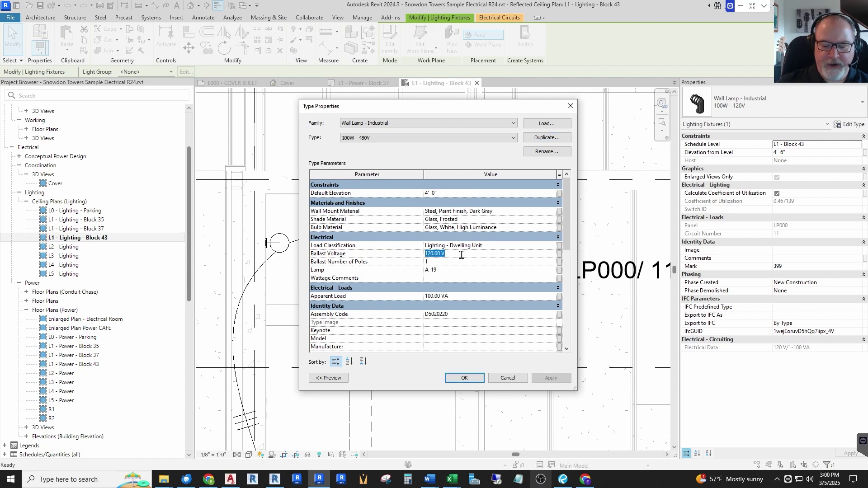
pyautogui.write('480')
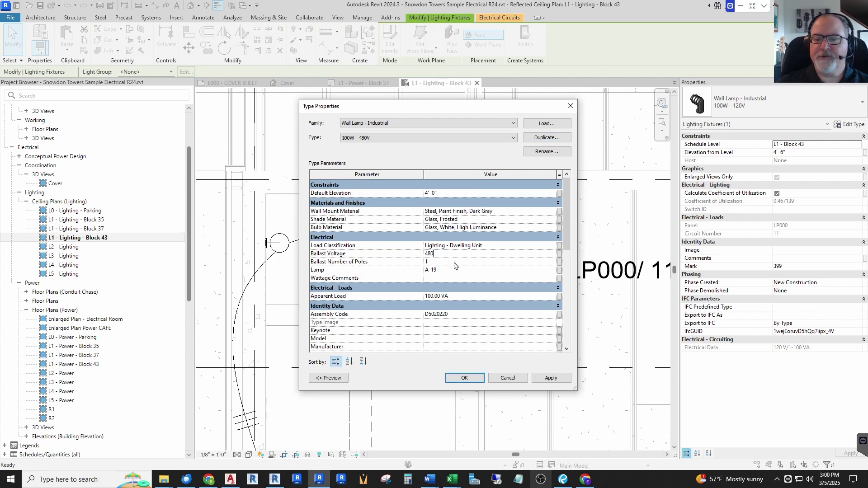
pyautogui.click(455, 263)
pyautogui.write('2')
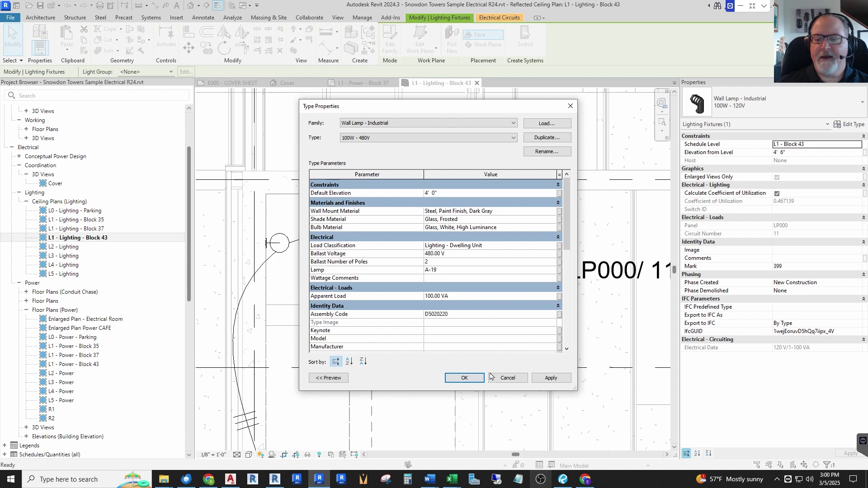
pyautogui.click(550, 378)
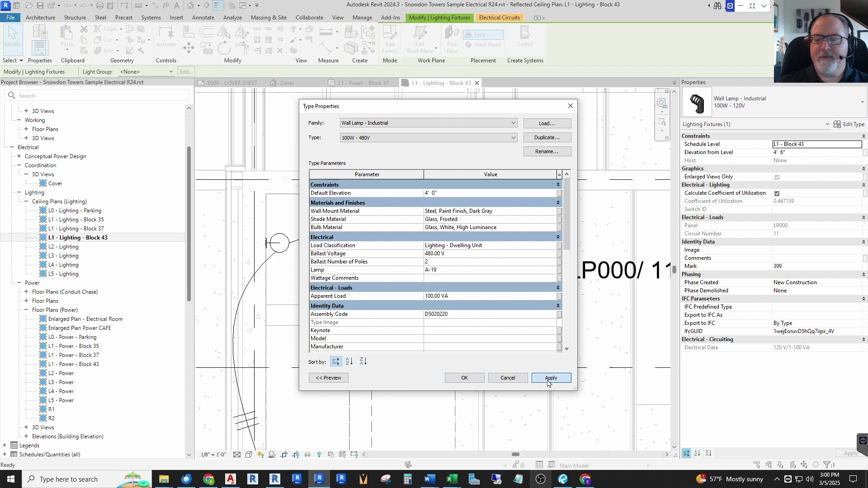
pyautogui.click(513, 138)
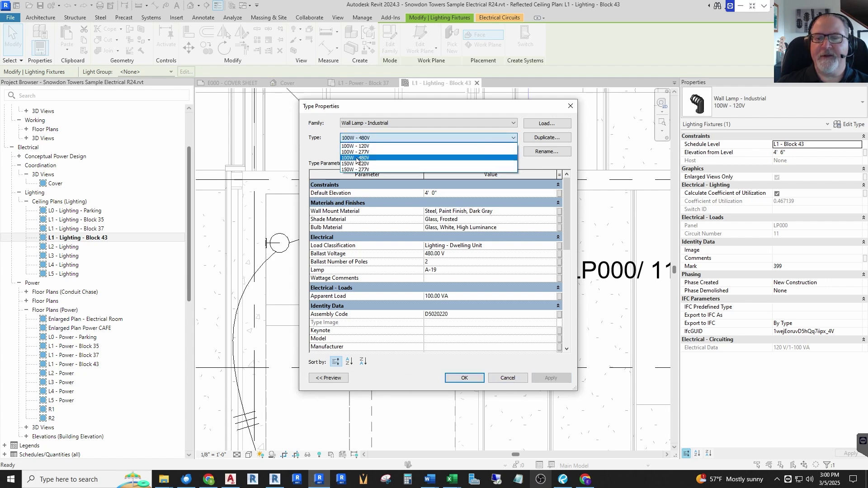
pyautogui.press('Escape')
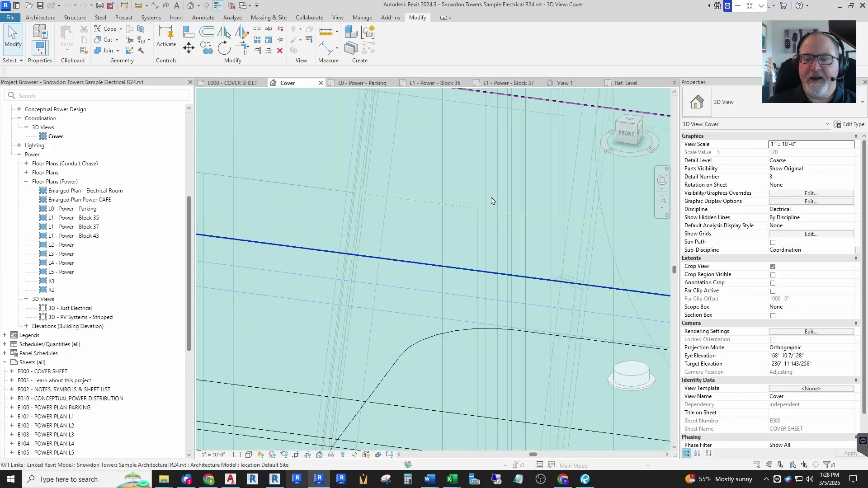
# Inspect the type properties of a 2" EMT conduit in the Cover 3D view, then cancel and deselect the conduit.
pyautogui.scroll(-5, 491, 201)
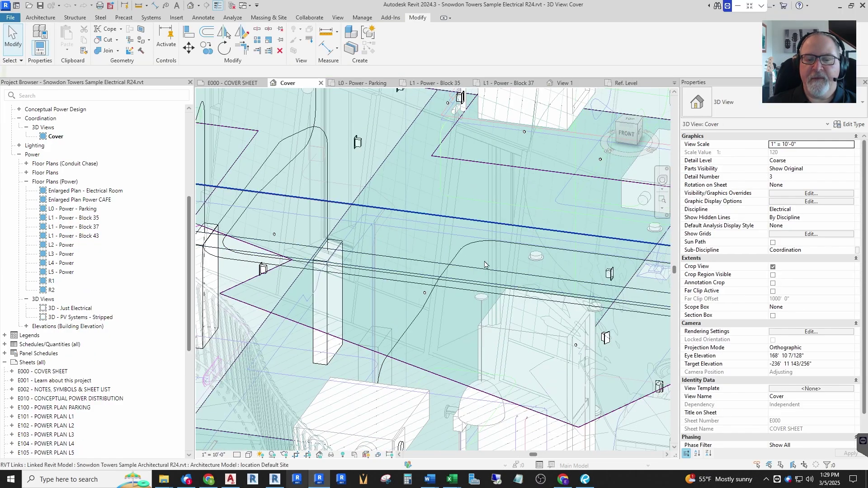
pyautogui.scroll(-3, 332, 239)
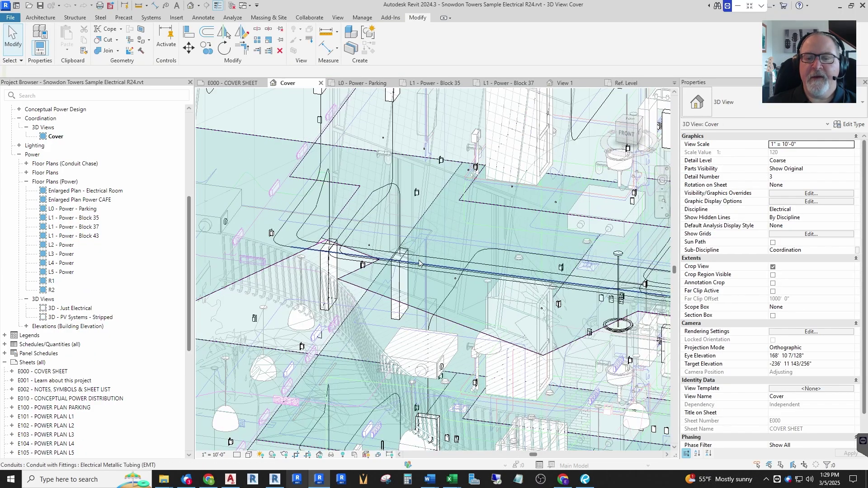
pyautogui.click(318, 204)
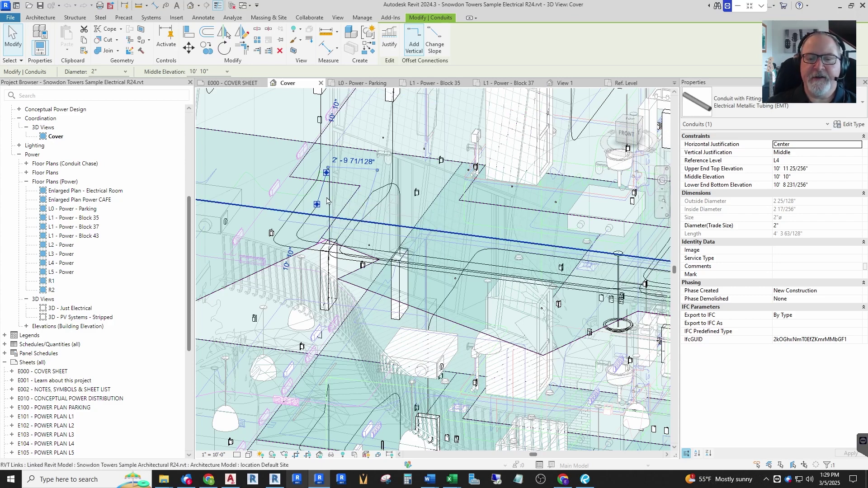
pyautogui.click(848, 124)
pyautogui.click(374, 137)
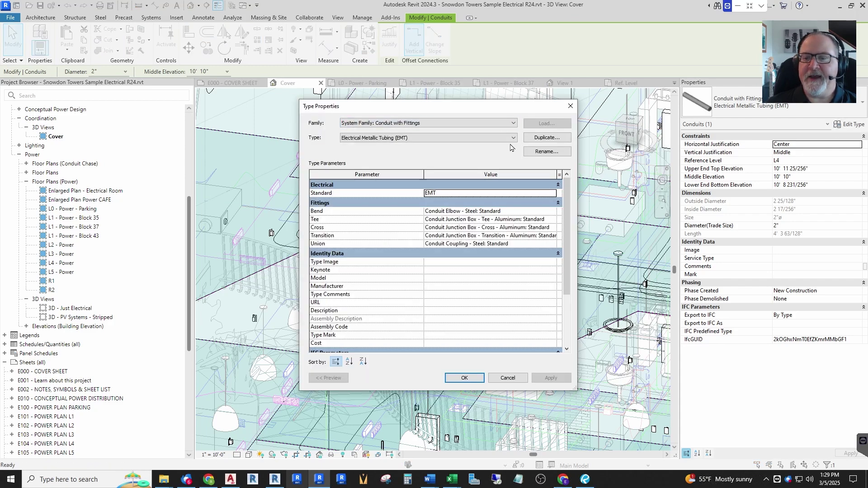
pyautogui.press('Escape')
pyautogui.press('Escape')
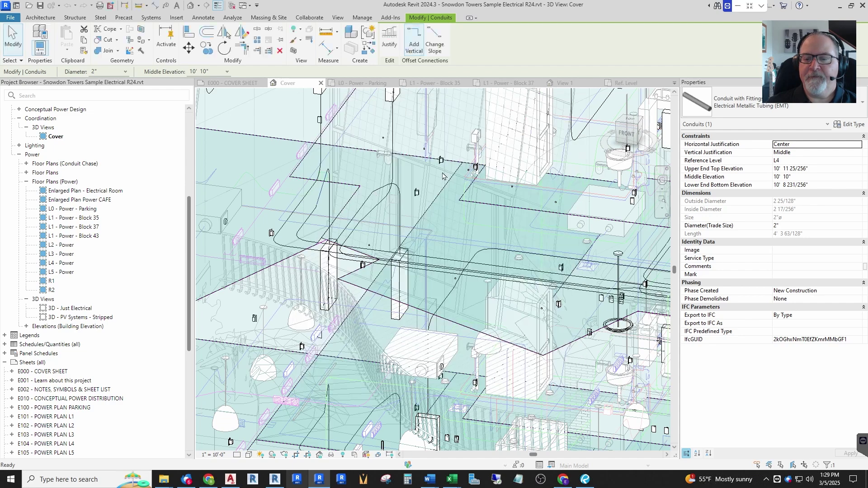
pyautogui.scroll(-3, 438, 217)
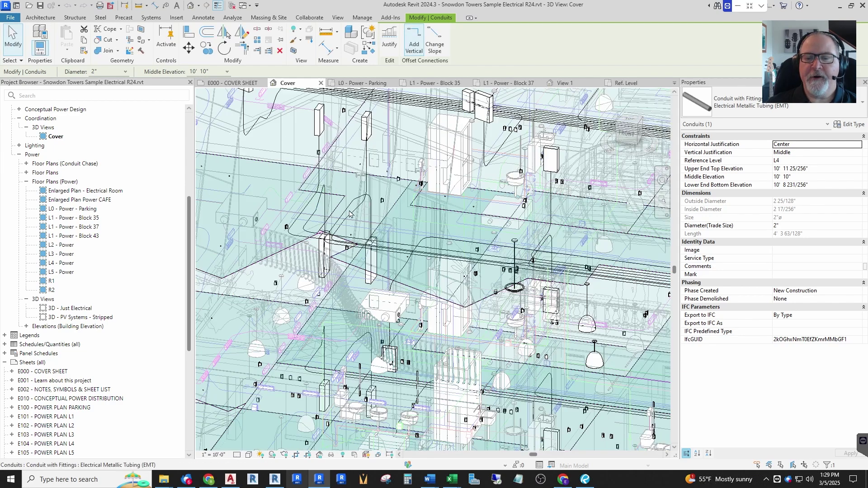
pyautogui.press('Escape')
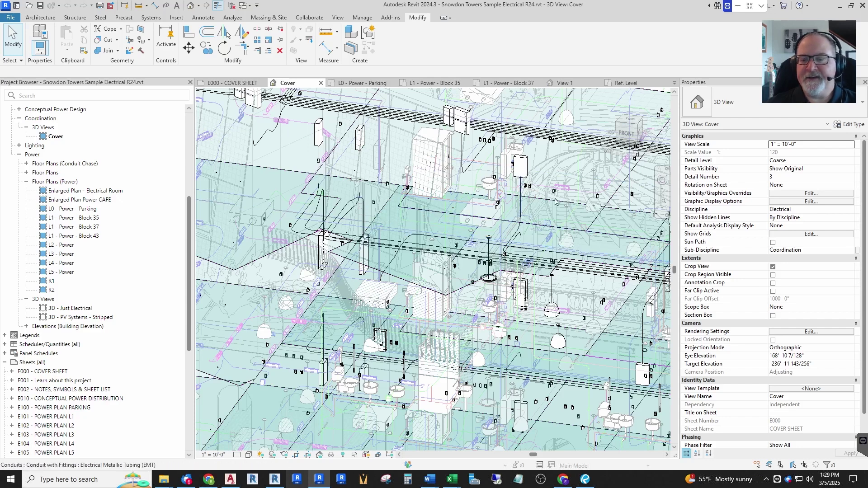
# Expand the project's Families list and collapse its Annotation Symbols category.
pyautogui.scroll(3, 449, 222)
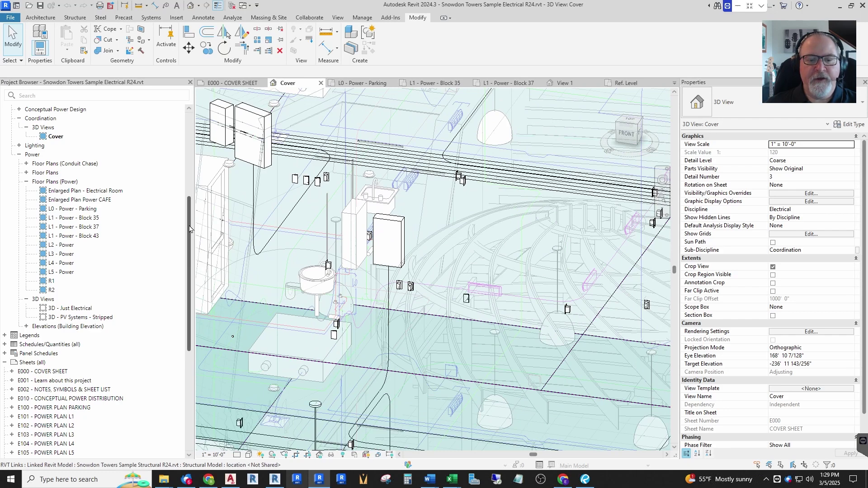
pyautogui.moveTo(189, 272); pyautogui.dragTo(215, 431)
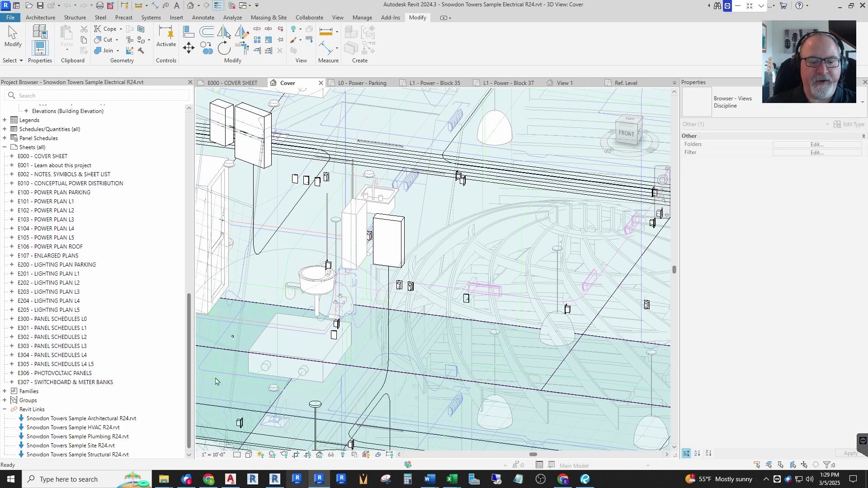
pyautogui.click(6, 391)
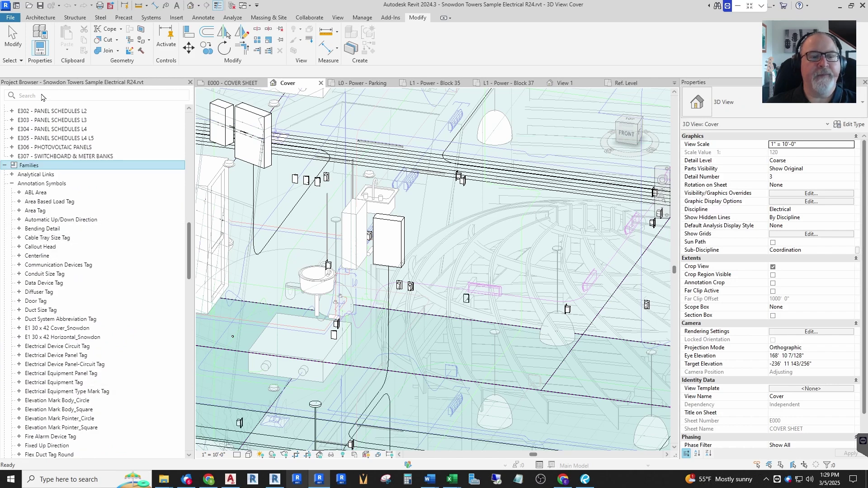
pyautogui.click(12, 183)
pyautogui.click(12, 183)
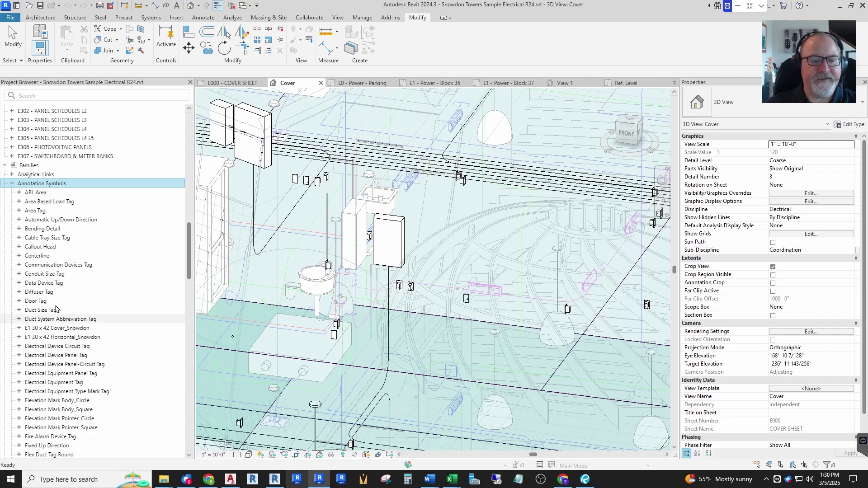
pyautogui.click(12, 183)
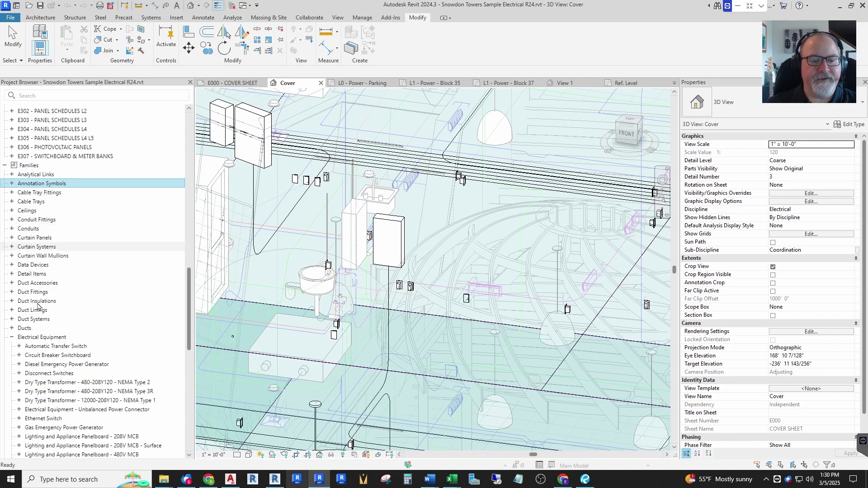
# Review the loaded Electrical Equipment families, then expand the Electrical Fixtures category and review its families.
pyautogui.scroll(-7, 45, 335)
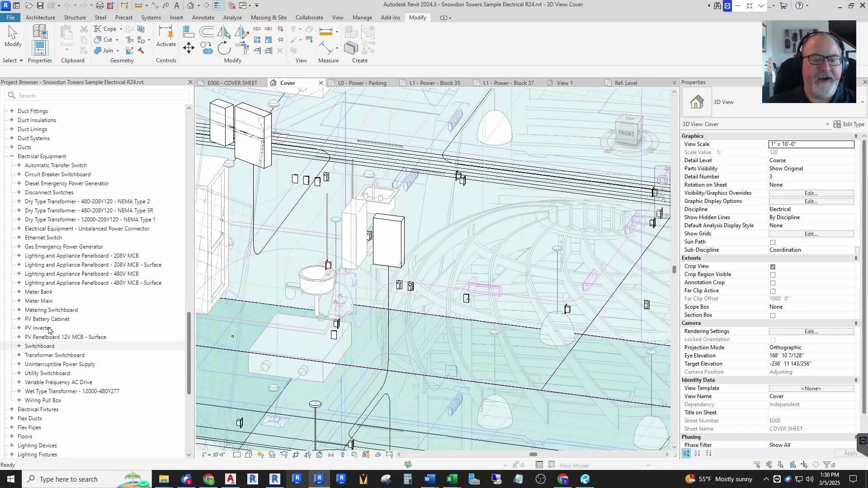
pyautogui.scroll(-3, 46, 368)
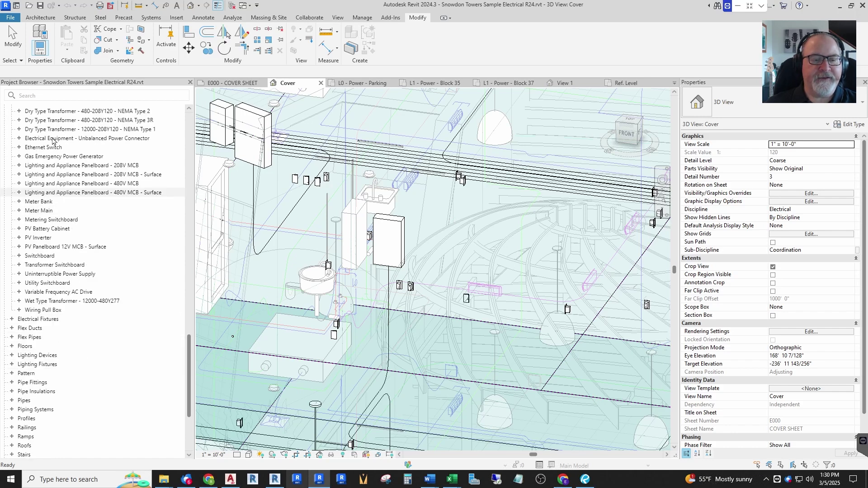
pyautogui.scroll(5, 49, 206)
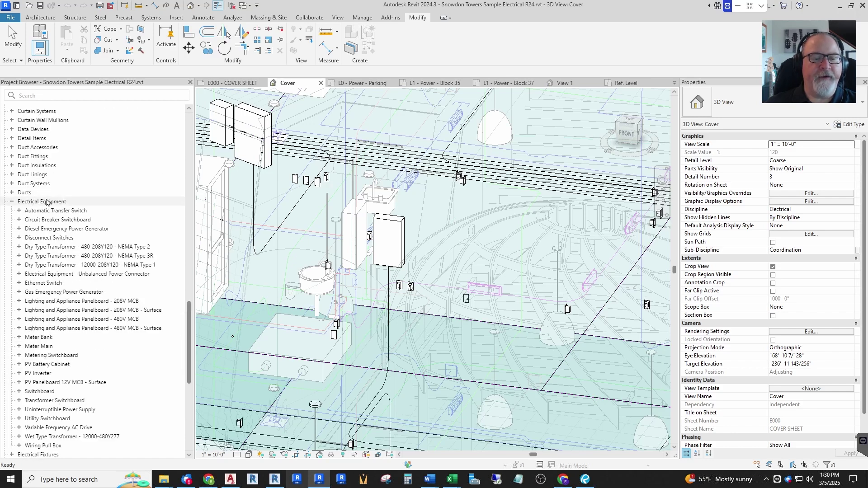
pyautogui.scroll(-7, 50, 202)
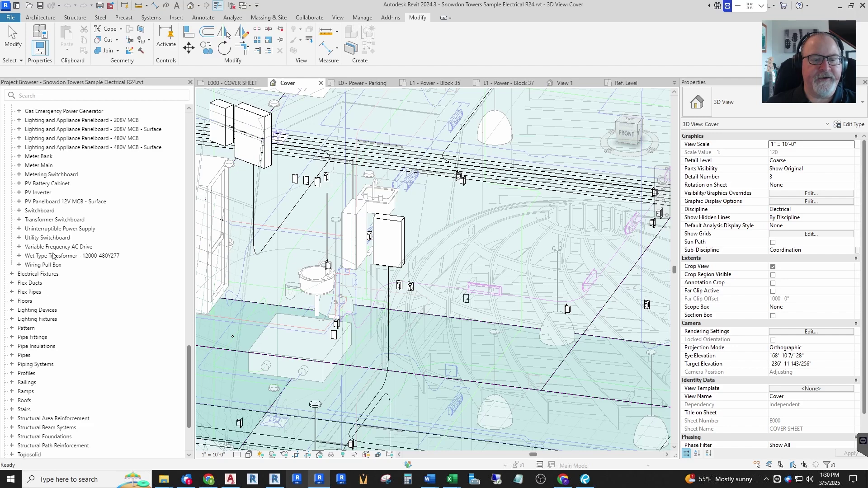
pyautogui.click(12, 274)
pyautogui.scroll(-5, 18, 257)
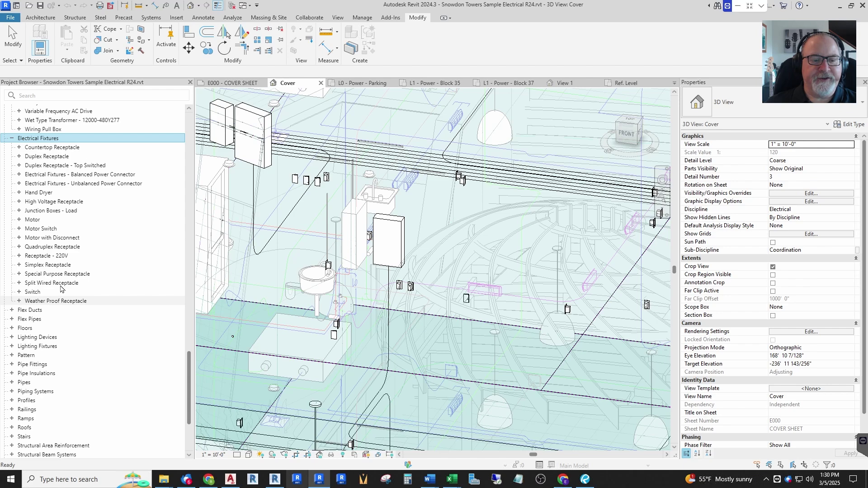
# Review the remaining Electrical Fixtures families, then examine the overall electrical layout of the building and its conduit runs in the Cover 3D view.
pyautogui.scroll(-2, 72, 235)
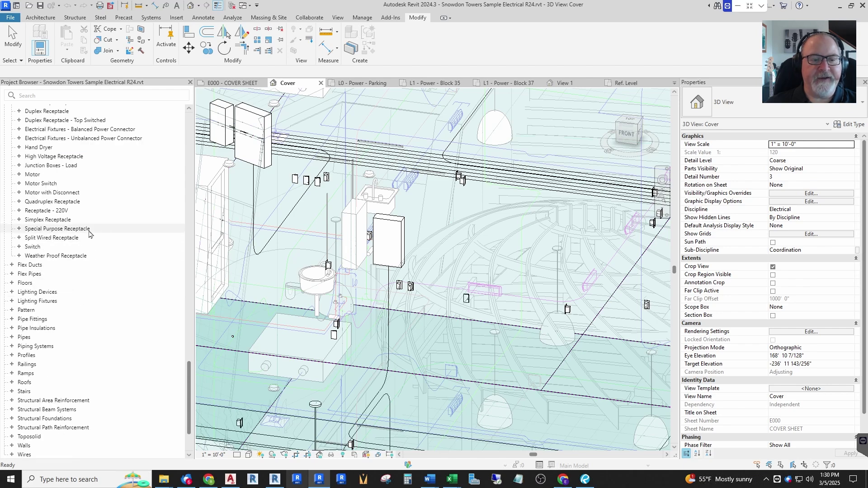
pyautogui.scroll(-2, 402, 256)
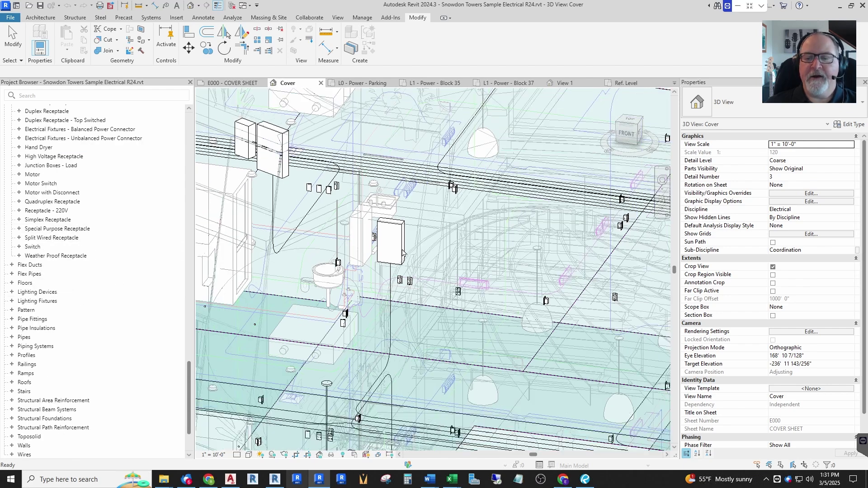
pyautogui.scroll(-4, 402, 250)
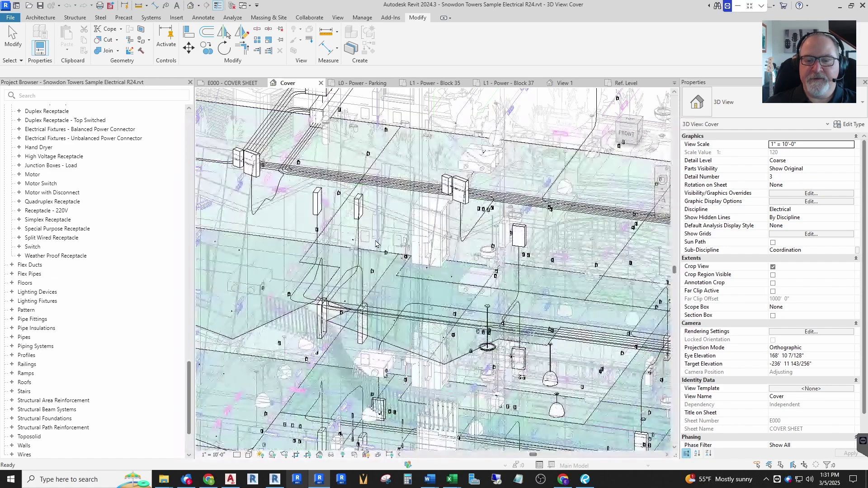
pyautogui.scroll(-5, 397, 240)
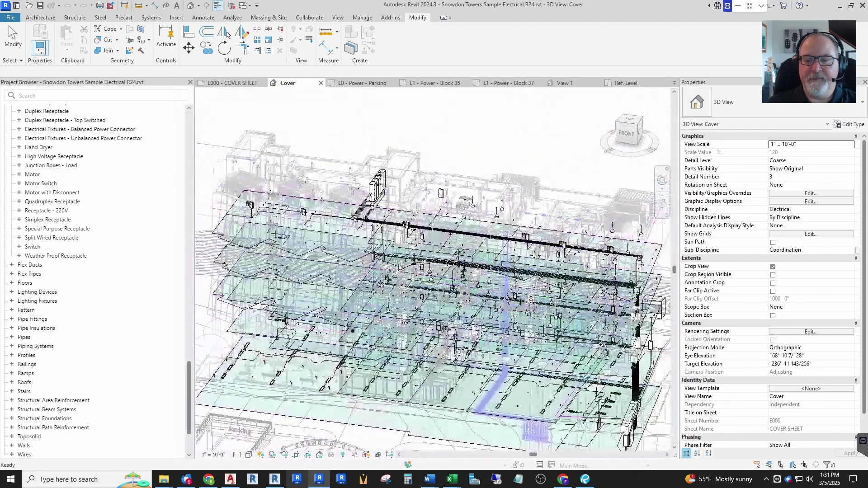
pyautogui.scroll(1, 410, 280)
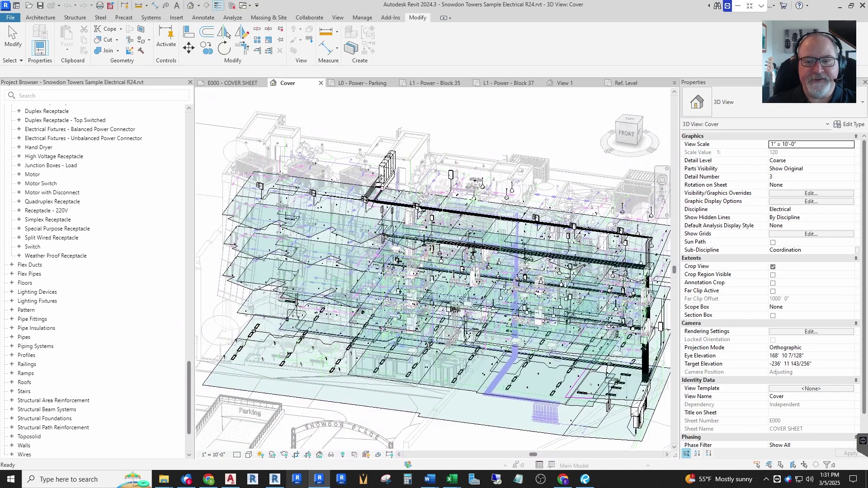
pyautogui.scroll(3, 418, 210)
pyautogui.scroll(3, 418, 209)
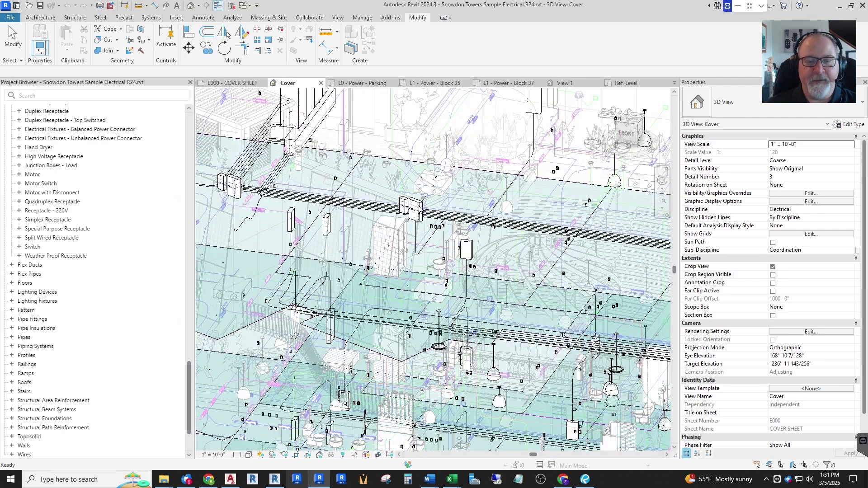